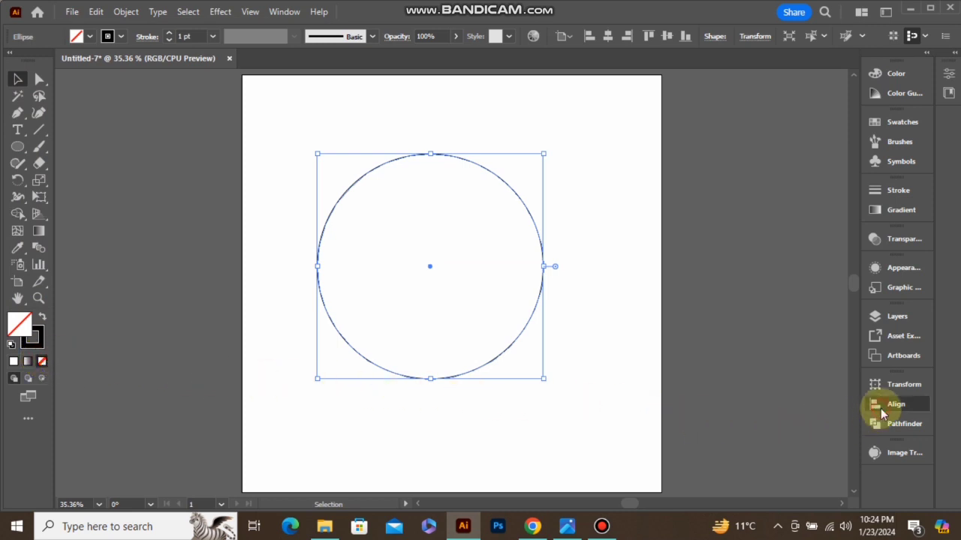
- Center the circle horizontally and vertically on the artboard
left_click(882, 413)
left_click(728, 407)
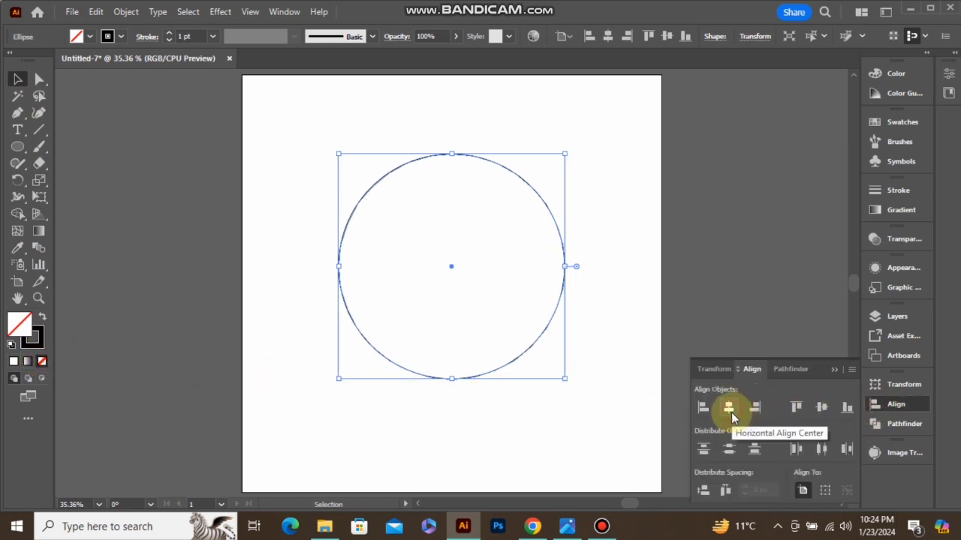
left_click(821, 407)
left_click(834, 369)
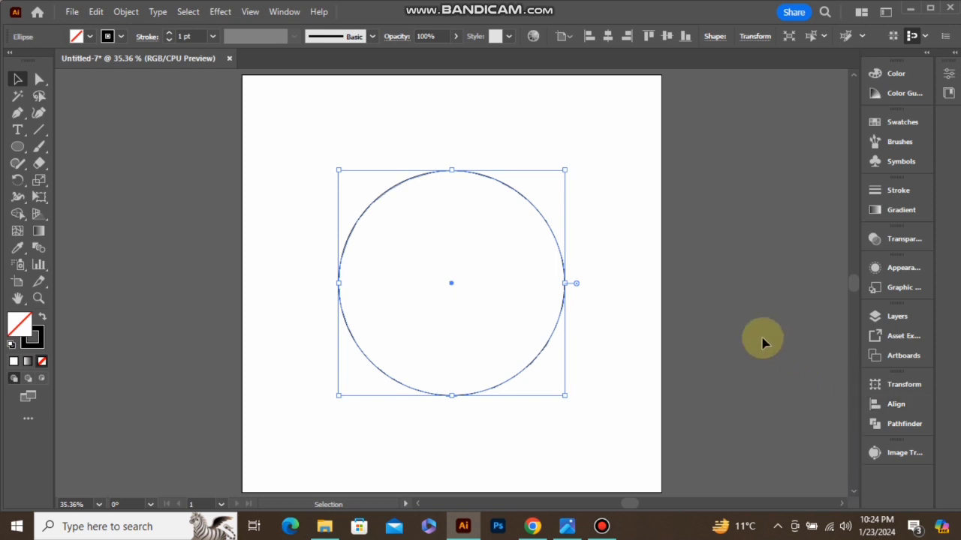
- Set the circle's stroke weight to 30 pt and deselect it
left_click(180, 36)
type("30")
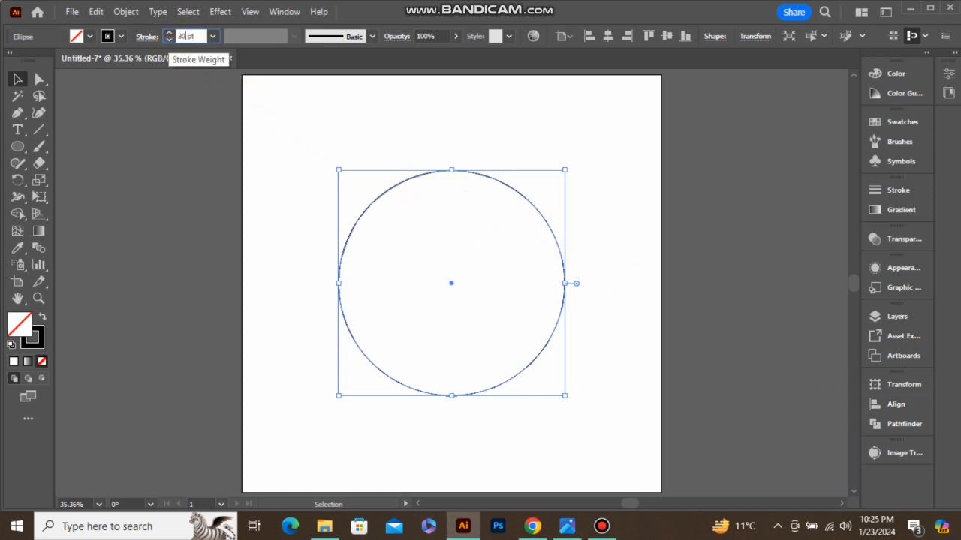
key("Return")
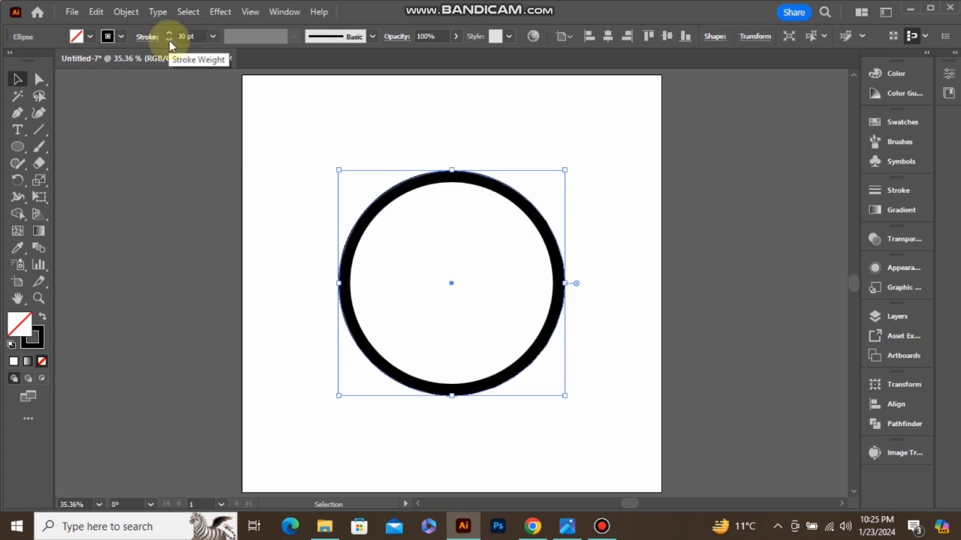
left_click(274, 210)
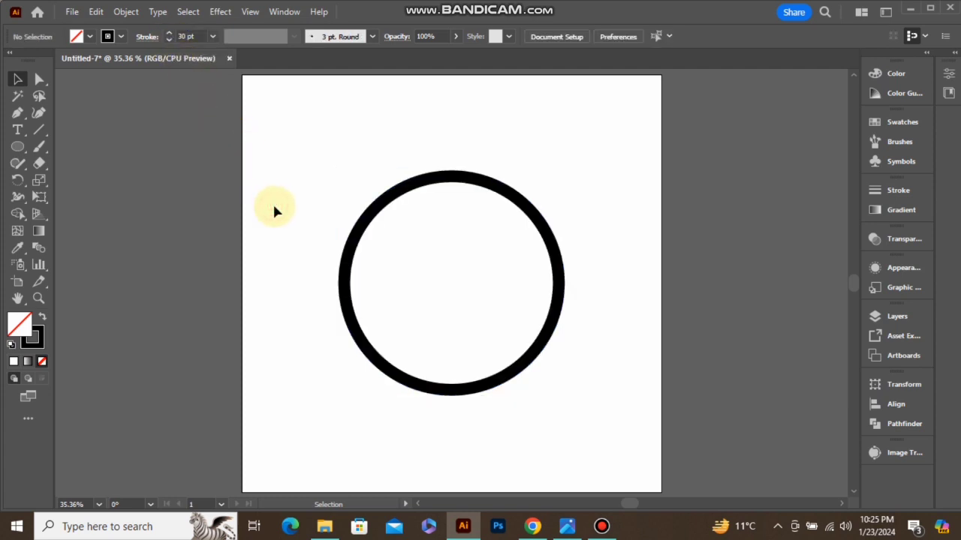
- Add a 72 pt text object reading "P" below the circle's lower left
left_click(22, 131)
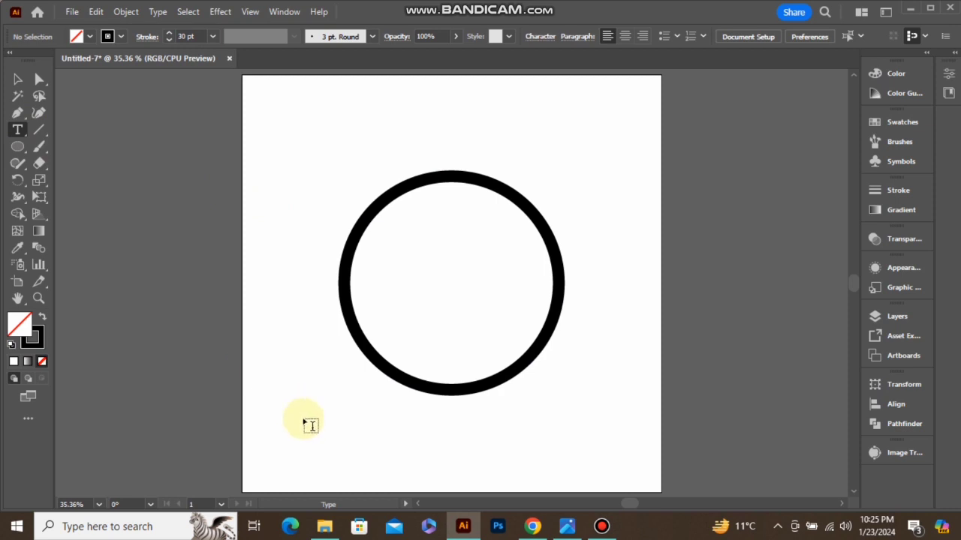
left_click_drag(303, 418, 303, 418)
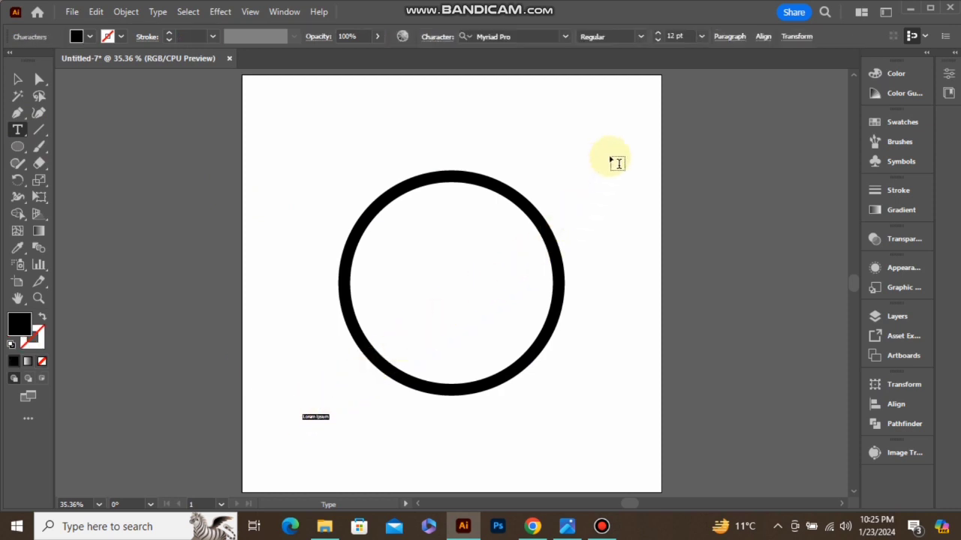
left_click(701, 36)
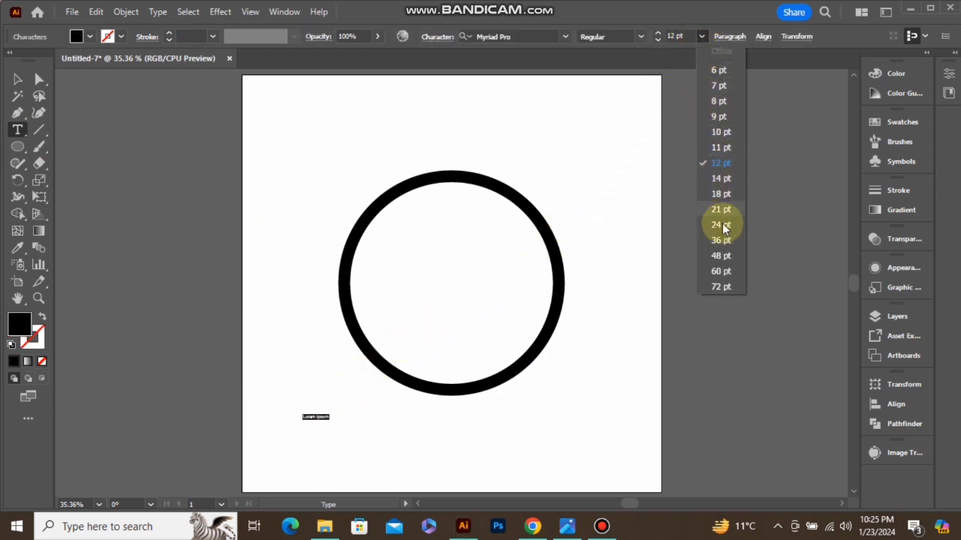
left_click(723, 289)
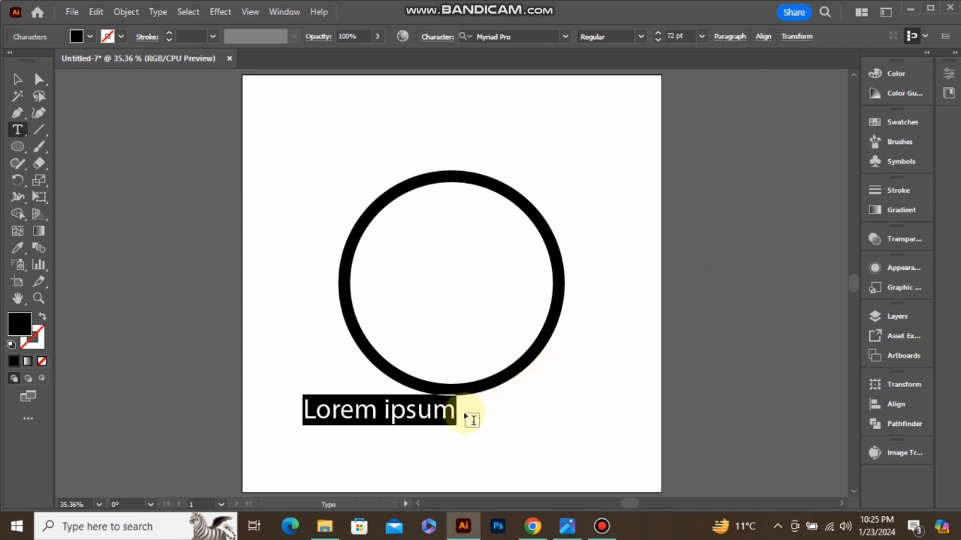
key("BackSpace")
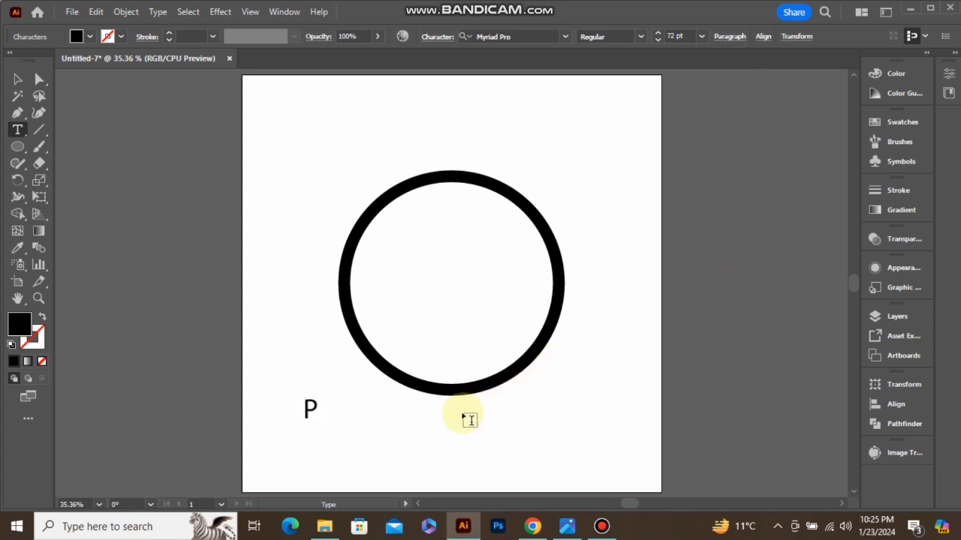
left_click(17, 78)
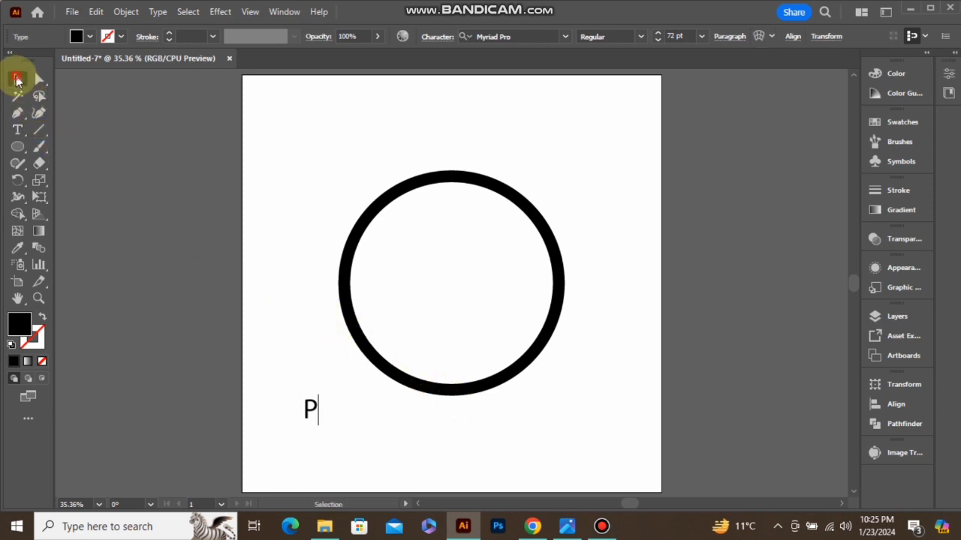
- Change the letter P's font to Hiraling
left_click(515, 37)
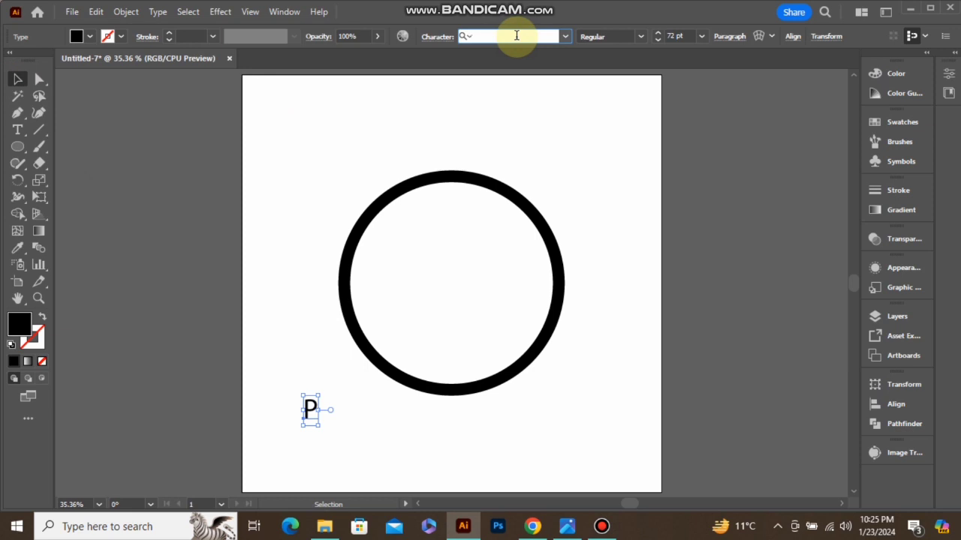
type("hir")
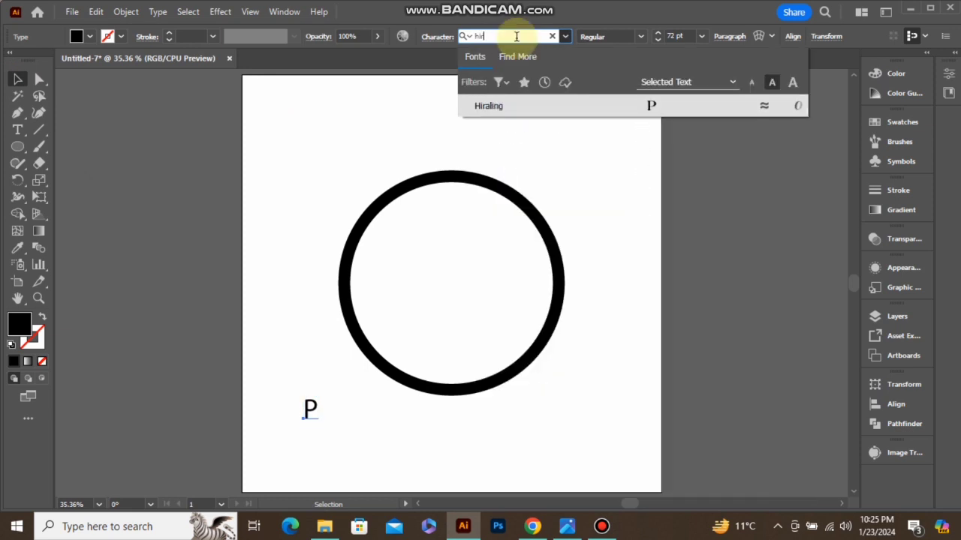
left_click(535, 106)
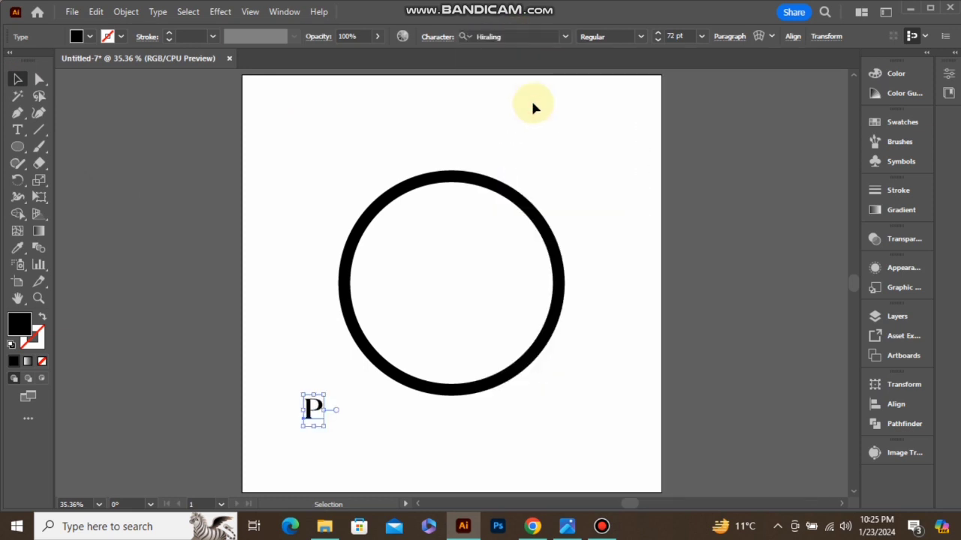
- Enlarge the P to about 444 pt inside the circle and convert it to outlines
left_click_drag(323, 425, 348, 441)
left_click_drag(336, 400, 485, 294)
left_click_drag(488, 346, 518, 390)
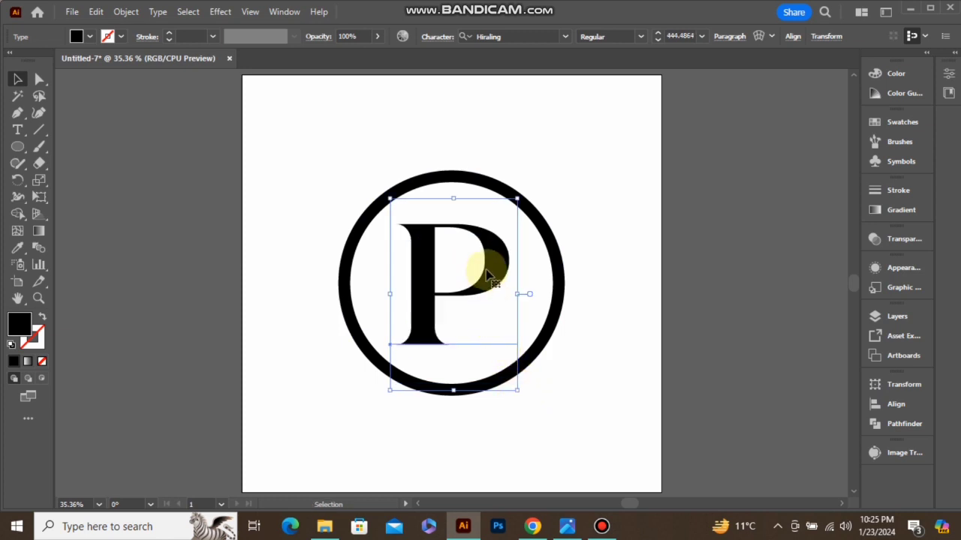
right_click(488, 269)
left_click(527, 299)
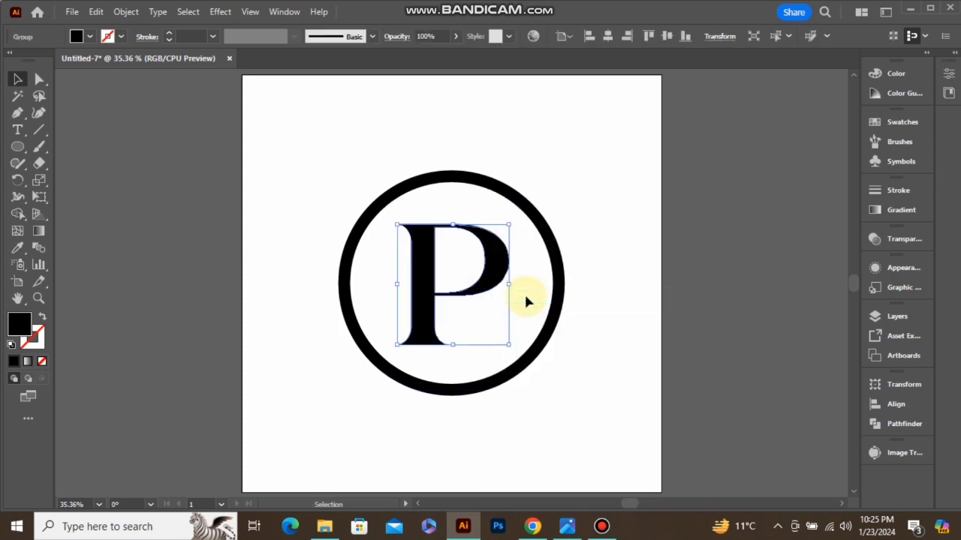
- Align the outlined P to the circle's center horizontally and vertically, using the circle as the key object, and deselect both
left_click(547, 250, "shift")
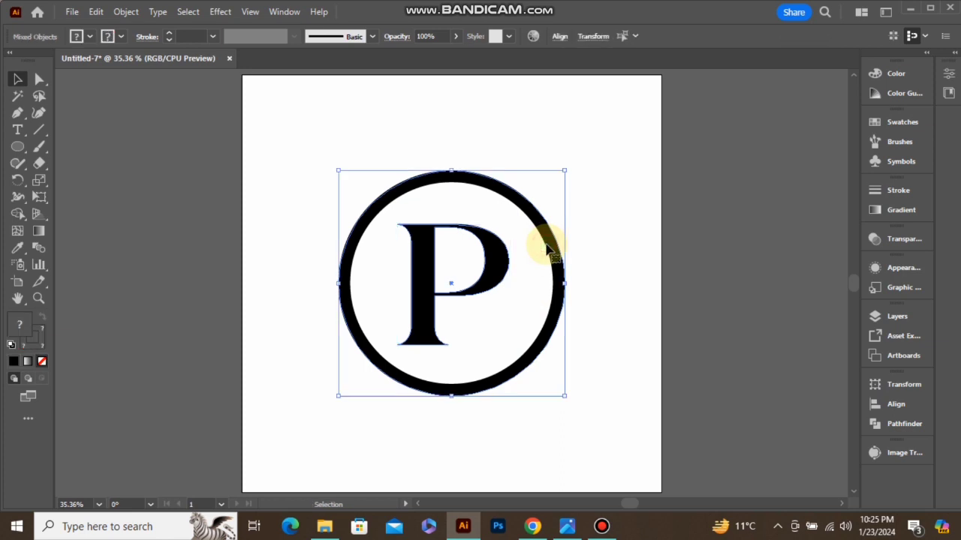
left_click(885, 412)
left_click(729, 408)
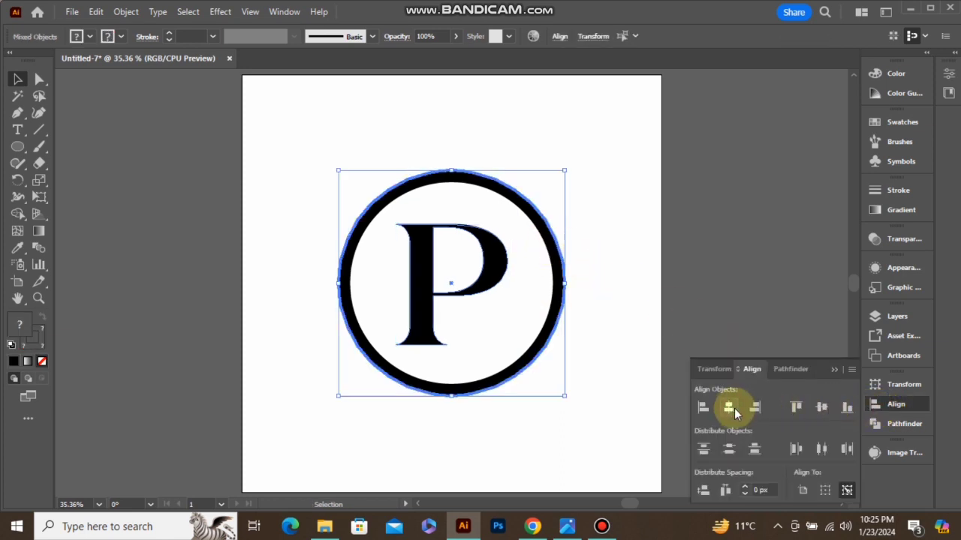
left_click(821, 410)
left_click(834, 370)
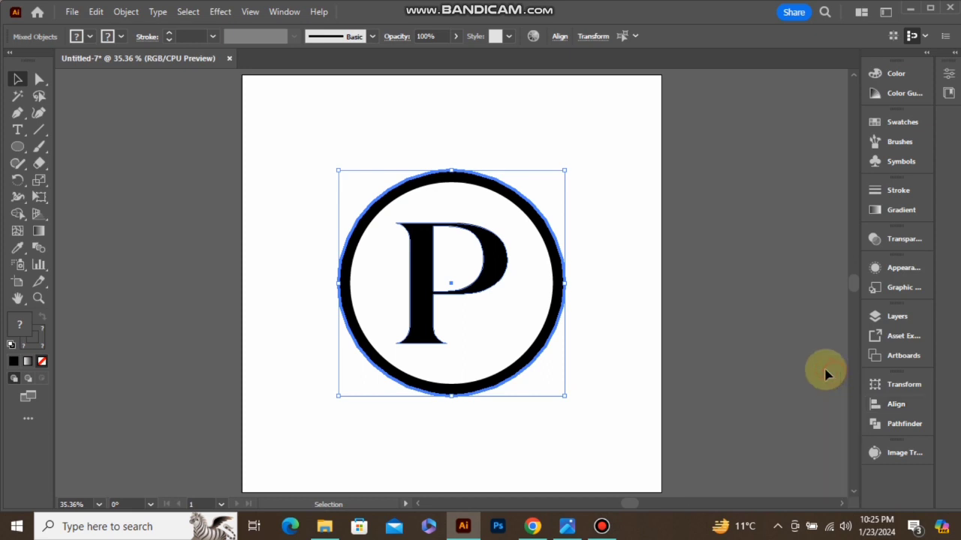
left_click(605, 257)
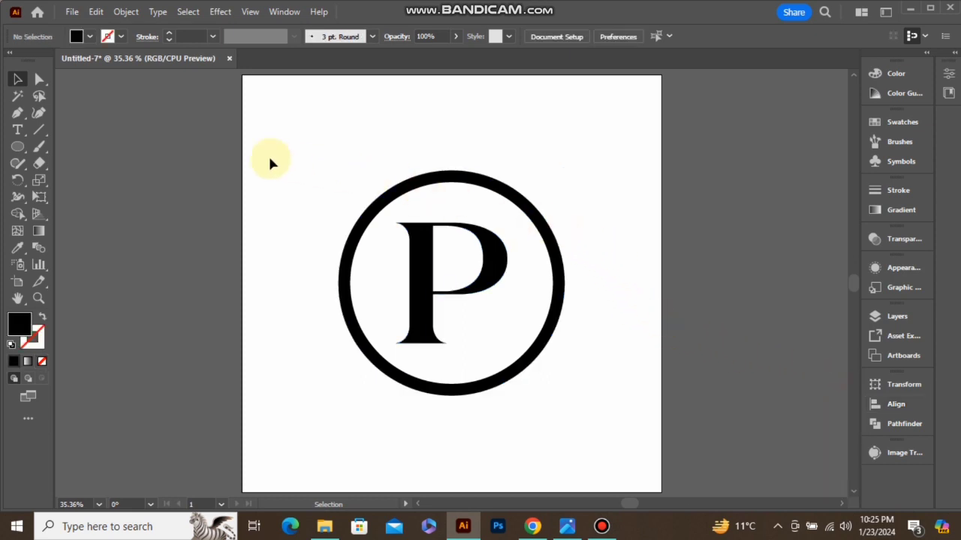
- Draw an S-shaped wave path above the circle with the Pen tool and swap its fill and stroke to leave a black outline
left_click(18, 113)
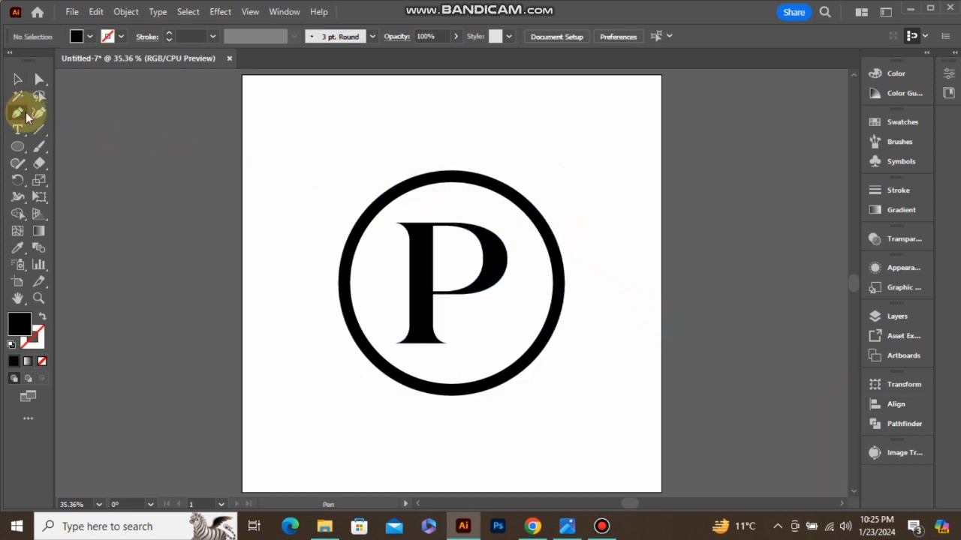
left_click(308, 117)
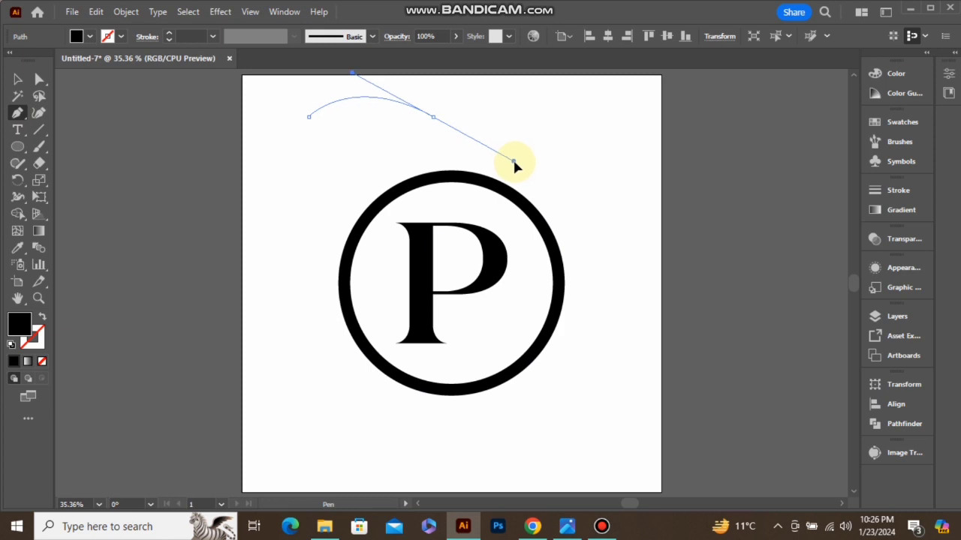
left_click_drag(514, 161, 513, 161)
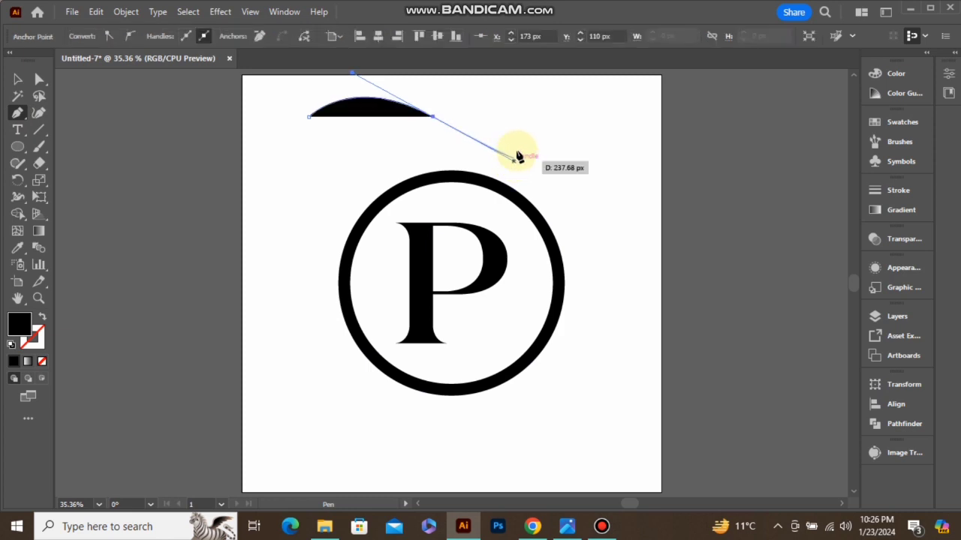
left_click(552, 109)
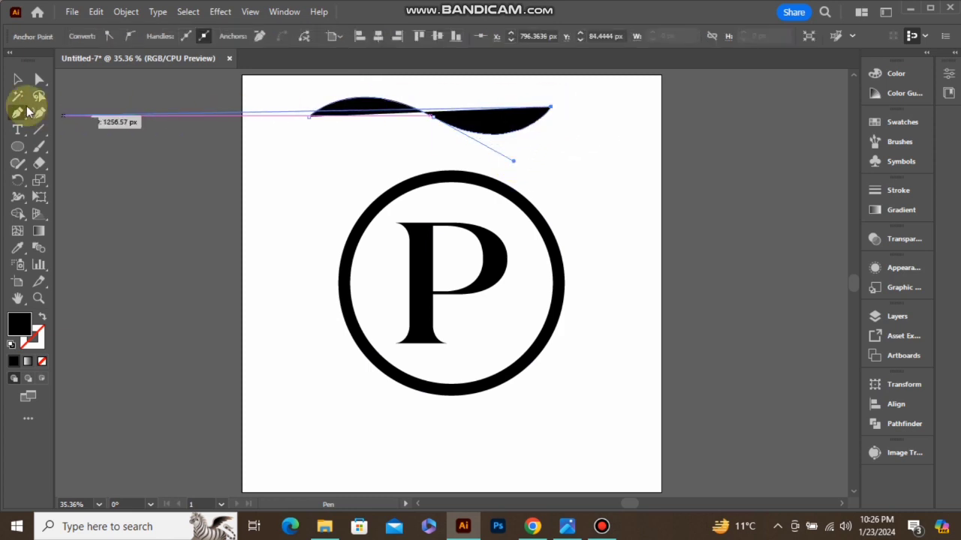
left_click(13, 80)
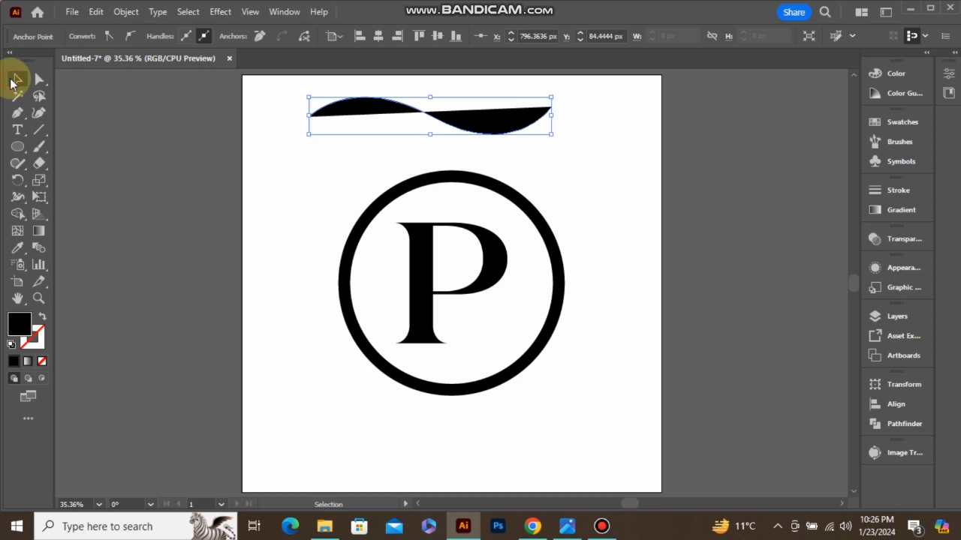
left_click(43, 319)
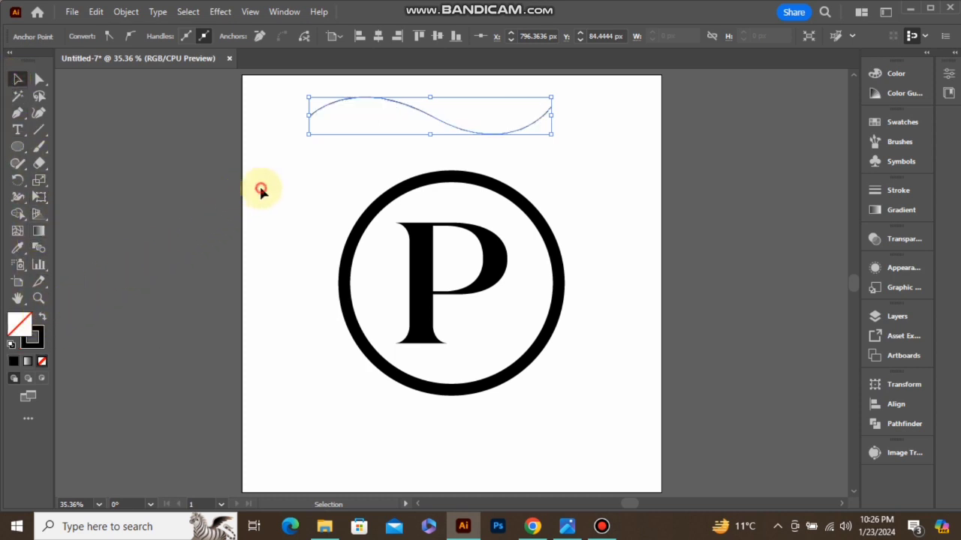
left_click(291, 128)
left_click_drag(319, 120, 318, 118)
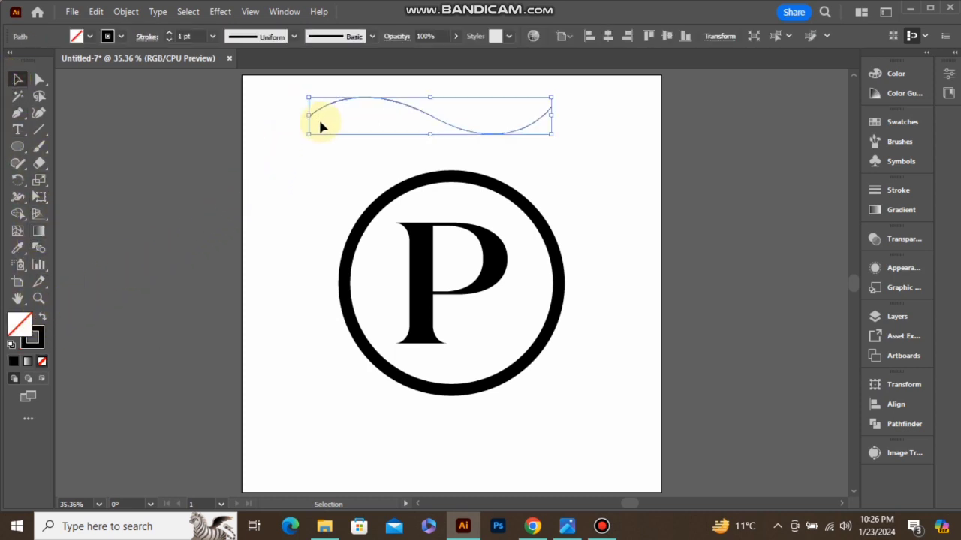
- Set the wave's stroke weight to 30 pt and apply the lens-shaped width profile that tapers at both ends
left_click(178, 36)
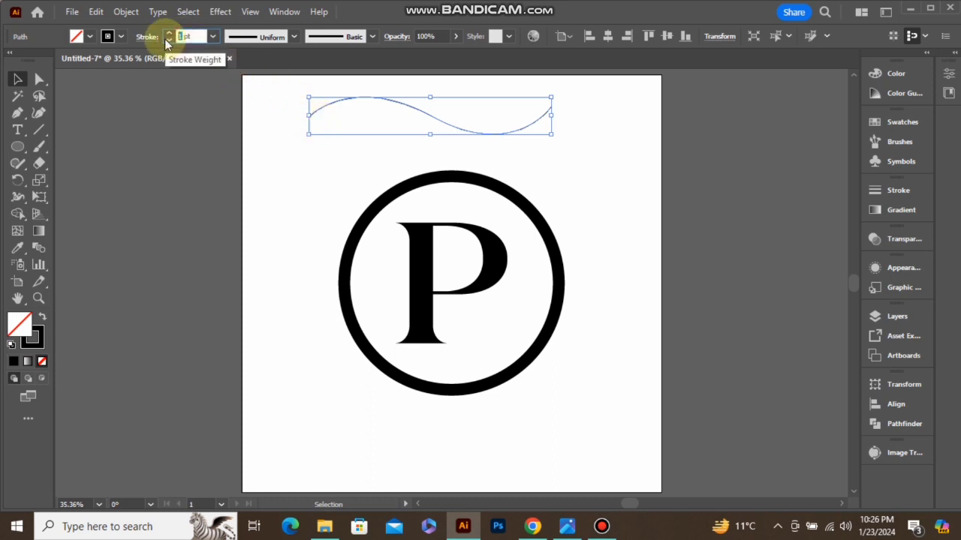
type("30")
key("Return")
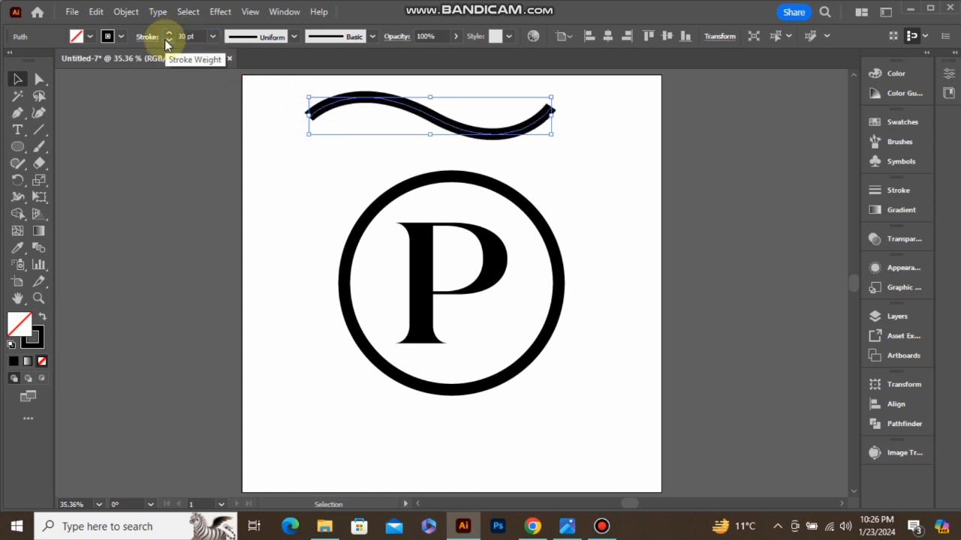
left_click(294, 37)
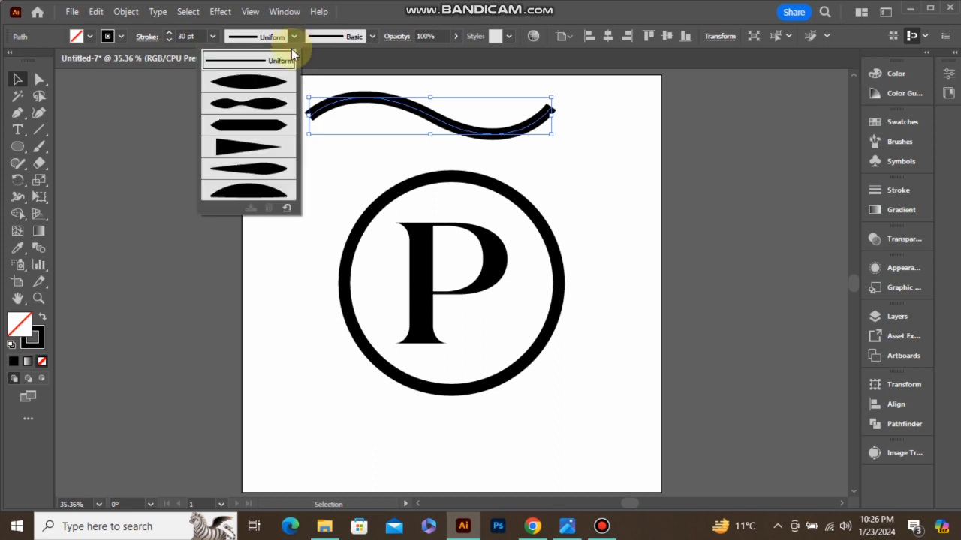
left_click(268, 84)
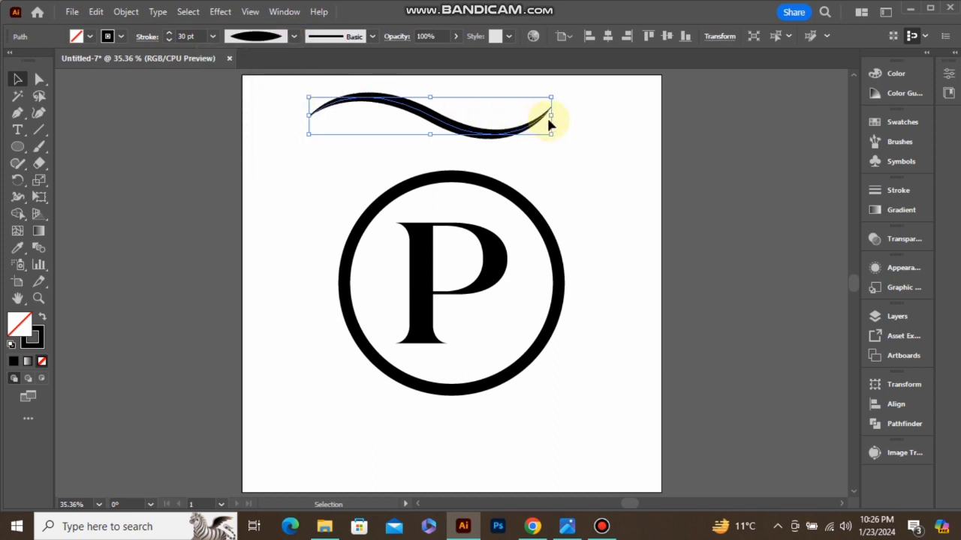
- Enlarge the wave slightly, rotate it to rise toward the upper right, and place it across the upper part of the P
left_click_drag(552, 118, 582, 117)
left_click_drag(443, 129, 456, 263)
left_click_drag(602, 269, 579, 208)
left_click_drag(528, 242, 510, 248)
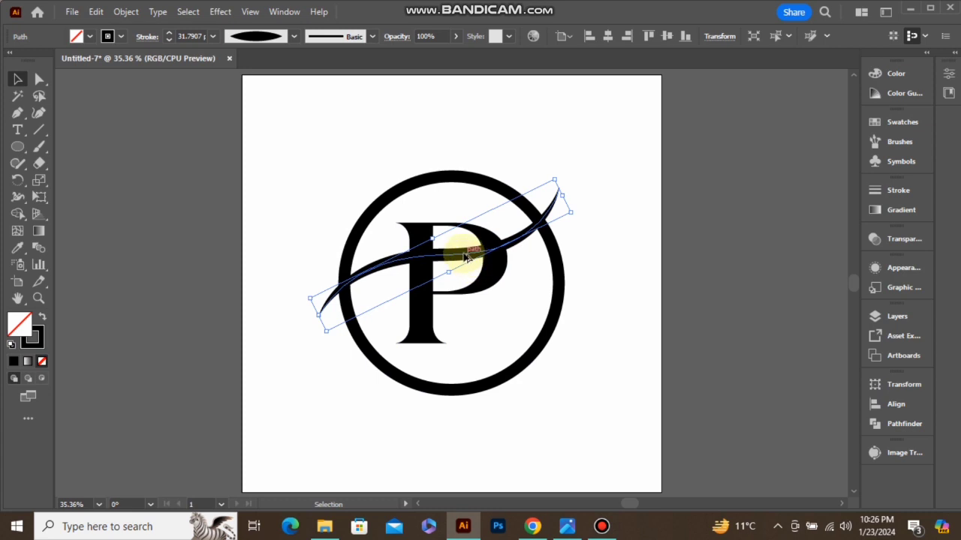
- Duplicate the wave twice straight downward at equal spacing across the P
left_click_drag(466, 266, 474, 289)
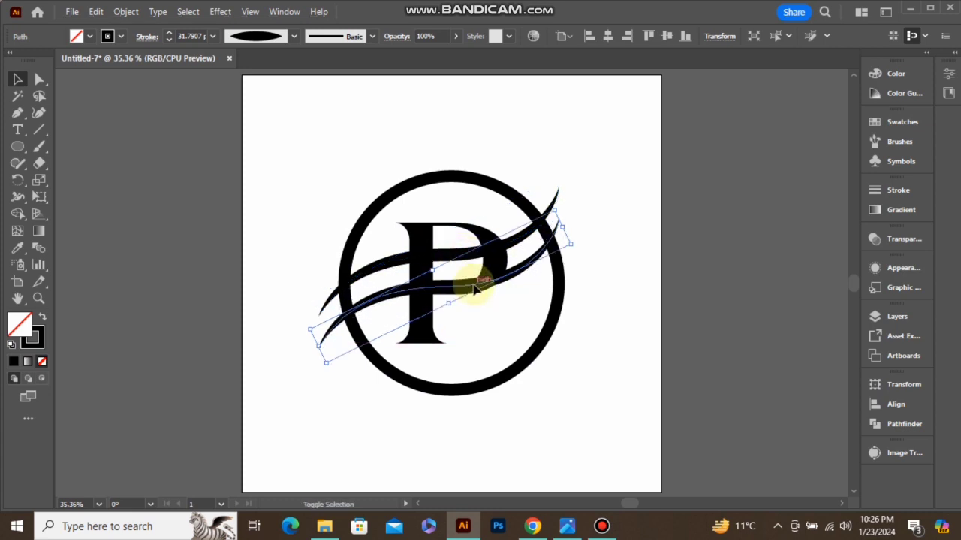
key("ctrl+d")
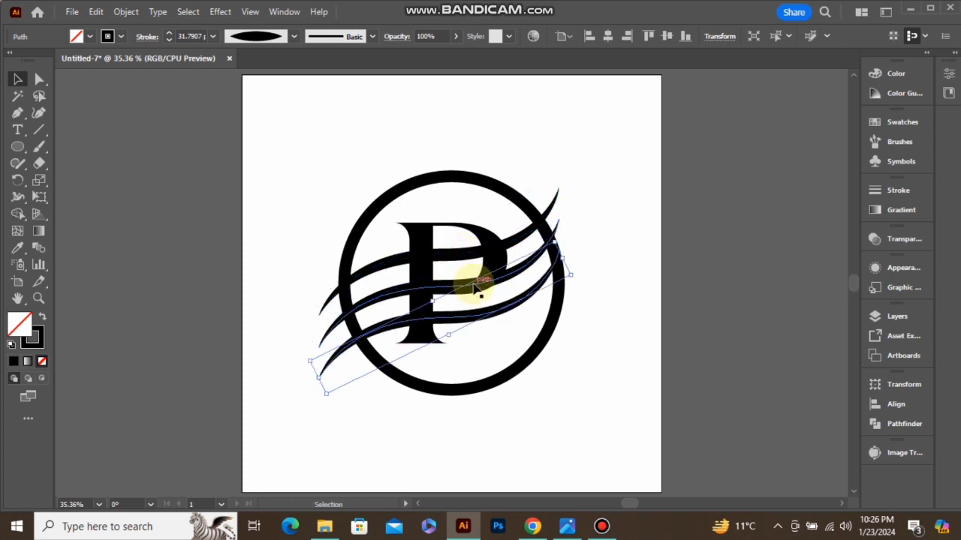
- Select all three wave strokes crossing the P and group them
left_click(510, 247, "shift")
right_click(510, 248)
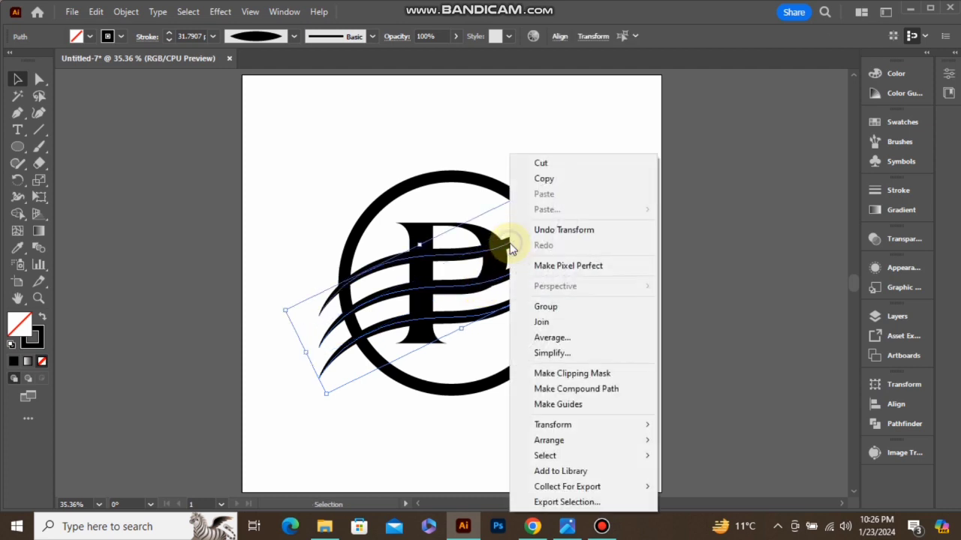
left_click(543, 305)
- Align the wave group and the ring to each other on their horizontal and vertical centers
left_click(557, 321, "shift")
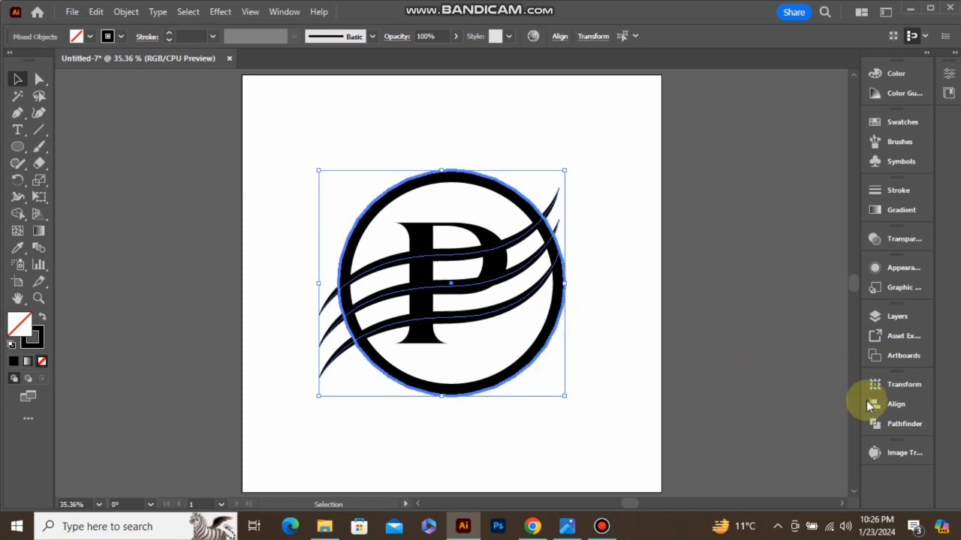
left_click(876, 405)
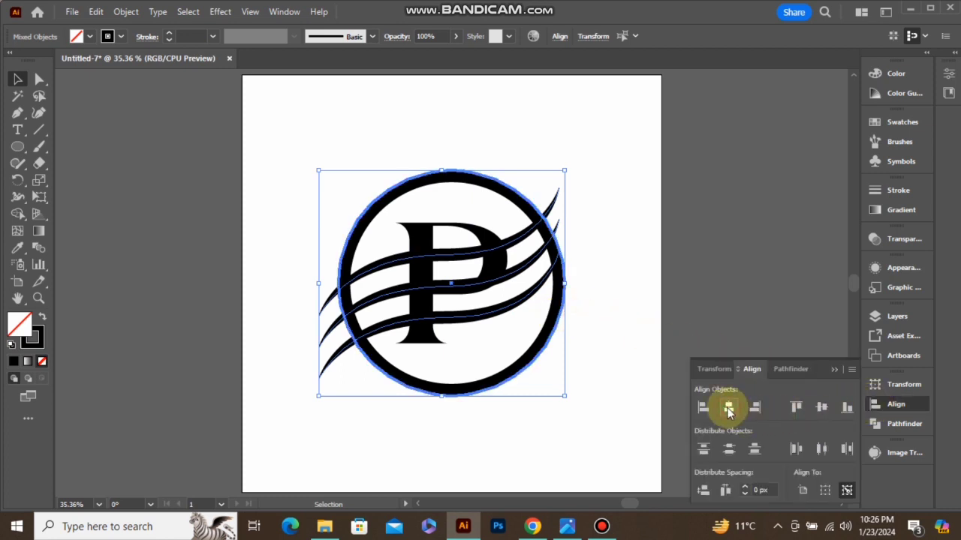
left_click(728, 407)
left_click(821, 408)
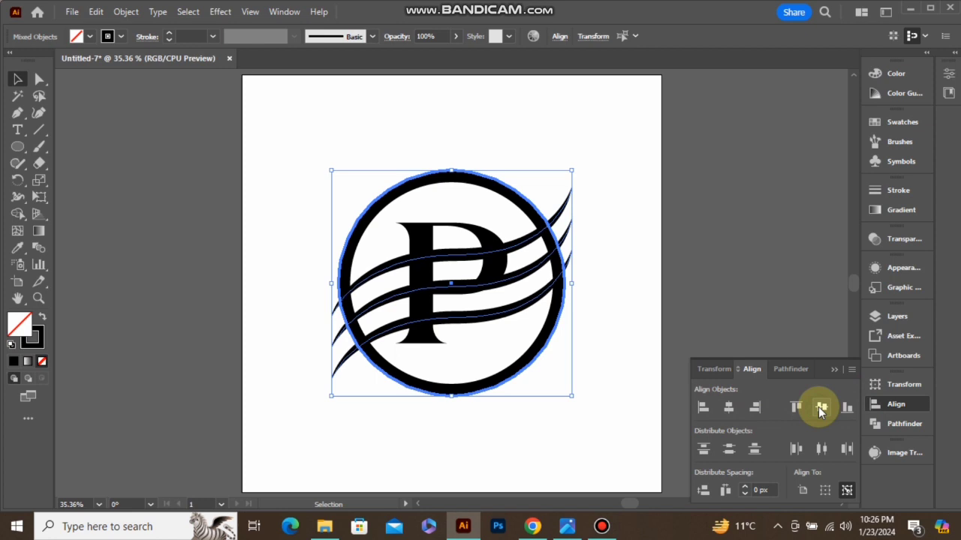
left_click(832, 370)
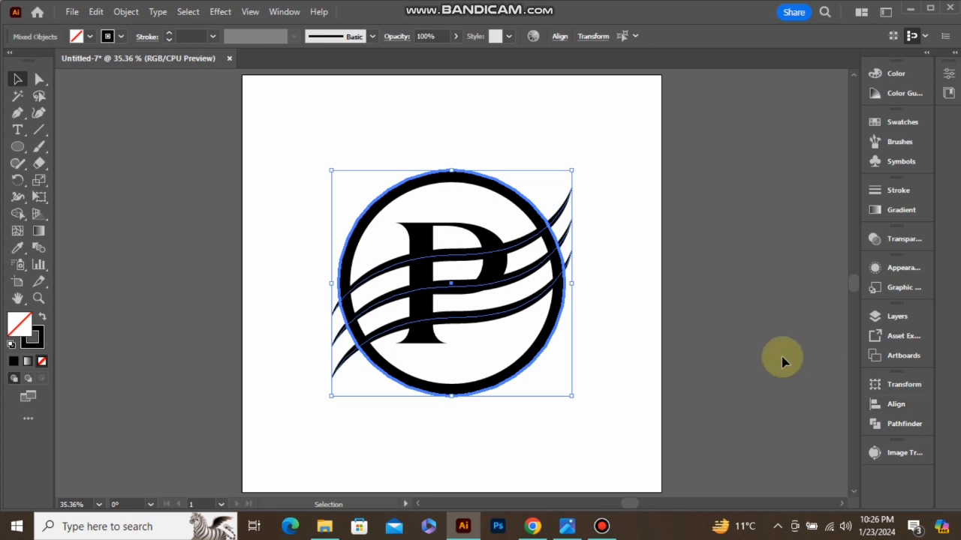
left_click(611, 267)
- Rotate the wave group slightly counterclockwise so it rises more steeply across the ring
left_click(525, 273)
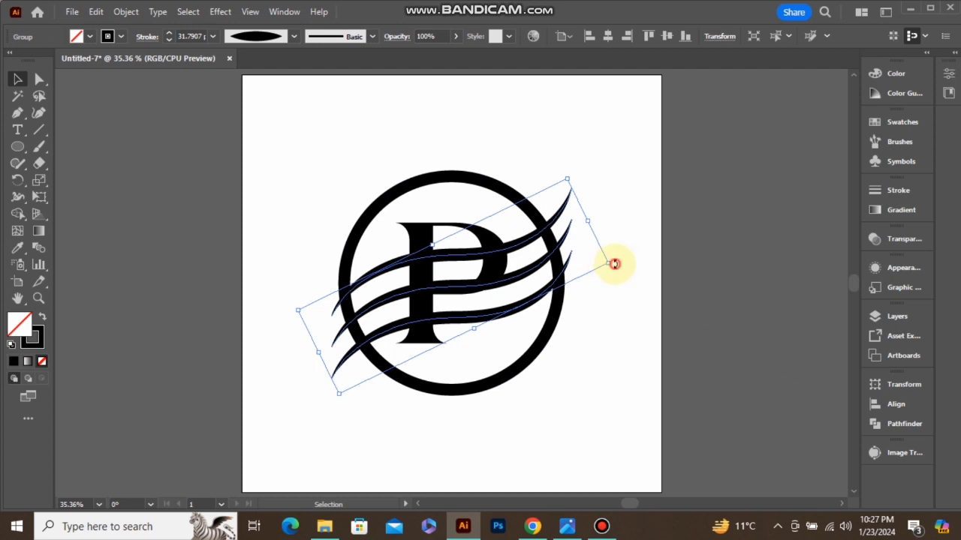
left_click_drag(614, 263, 609, 260)
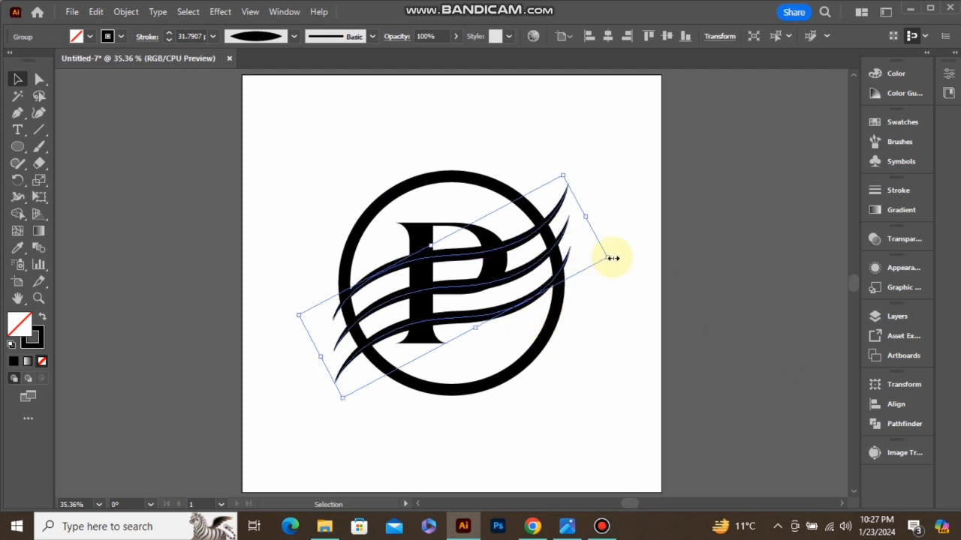
left_click_drag(613, 257, 616, 258)
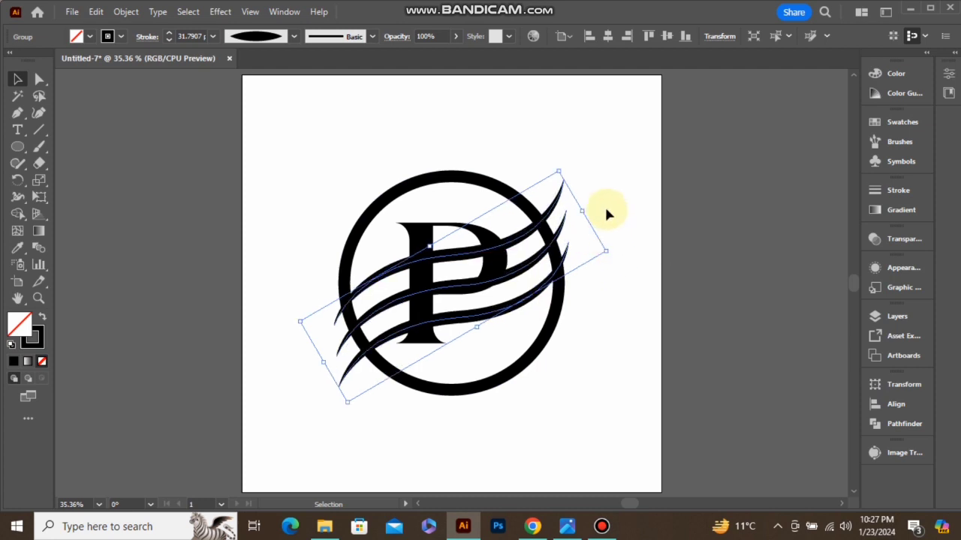
- Expand the appearance of the wave group and of the ring into filled shapes
left_click(126, 12)
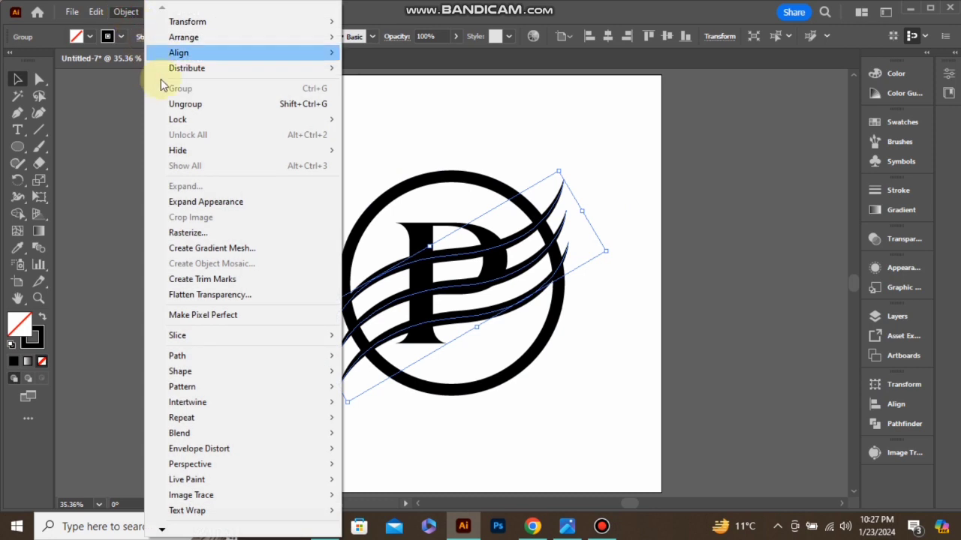
left_click(234, 202)
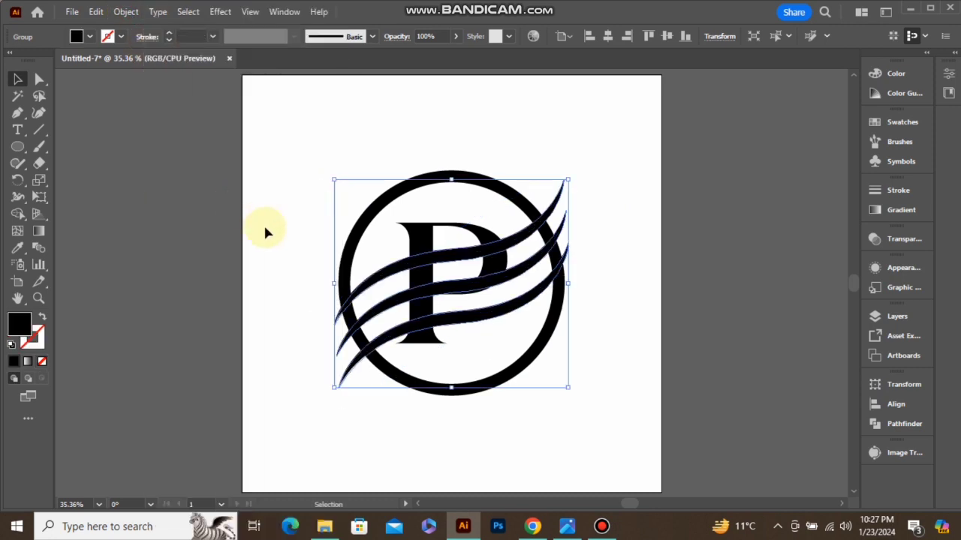
left_click(265, 225)
left_click(358, 223)
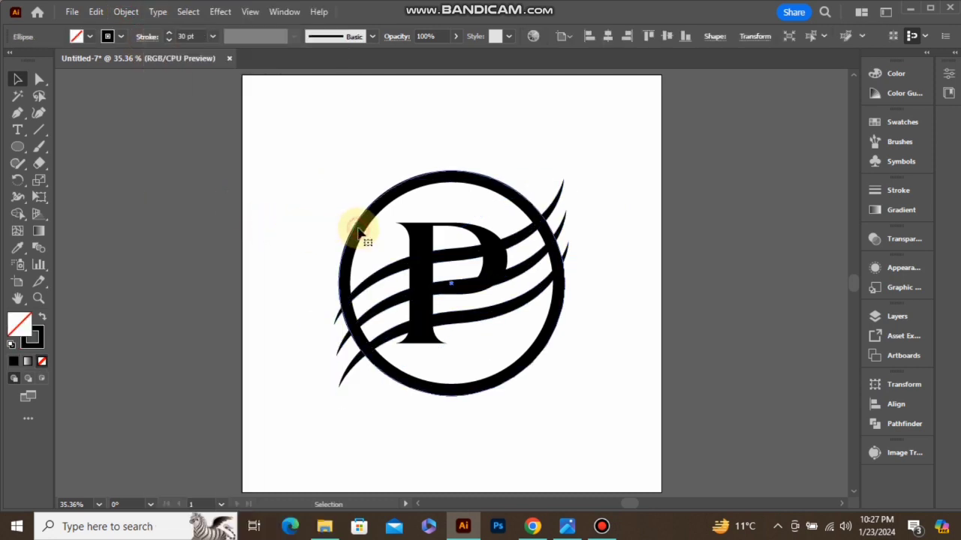
left_click(126, 12)
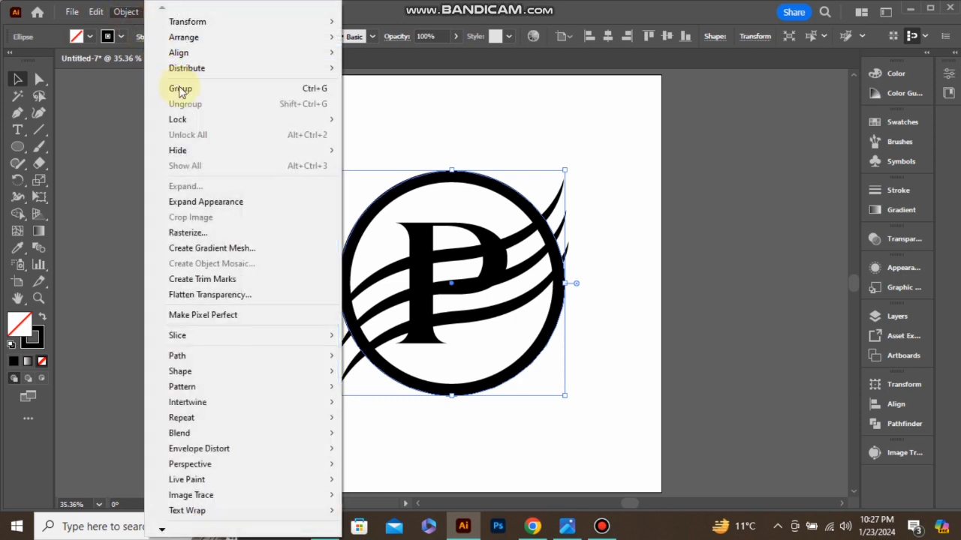
left_click(241, 202)
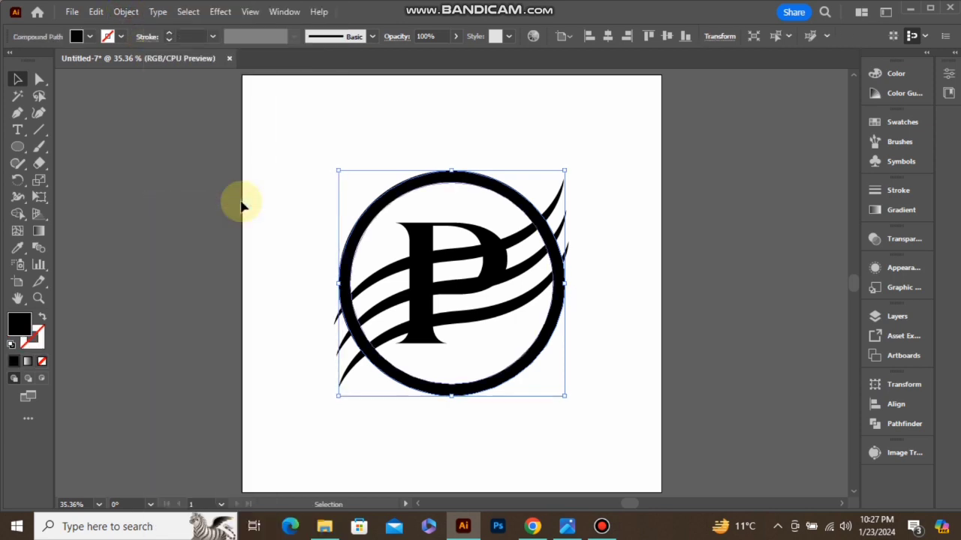
left_click(276, 248)
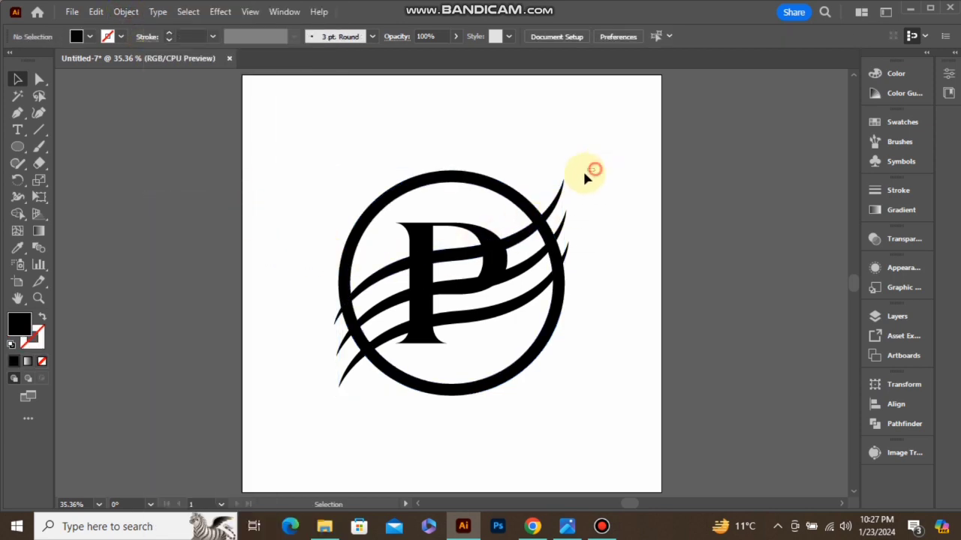
- With Shape Builder on the whole logo, remove the parts of the ring and the P between the middle and lowest waves
left_click_drag(594, 170, 341, 384)
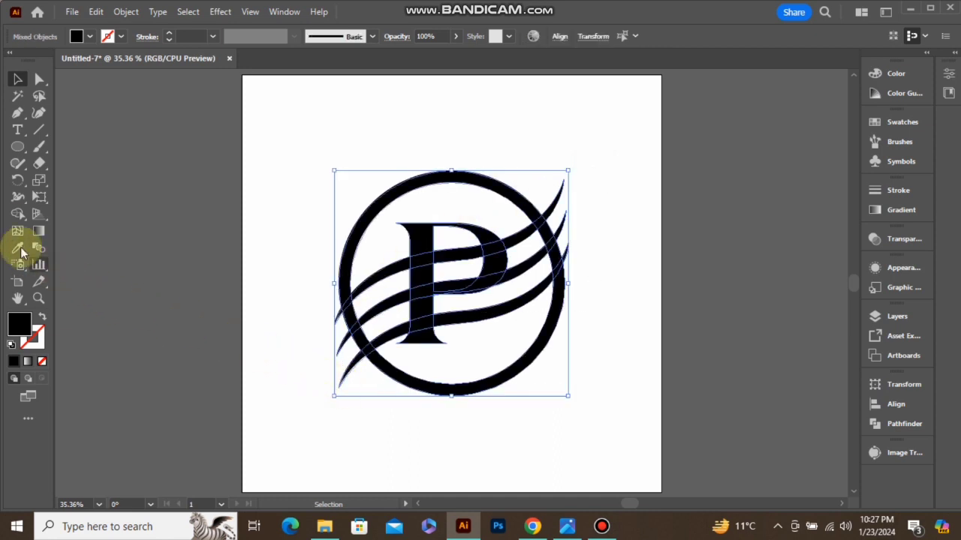
left_click(17, 214)
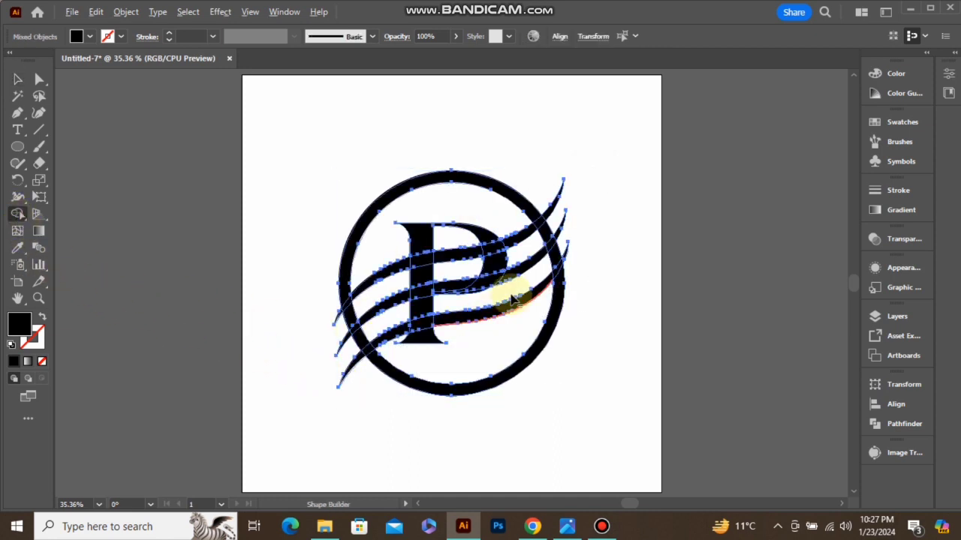
key("ctrl+plus")
key("ctrl+plus")
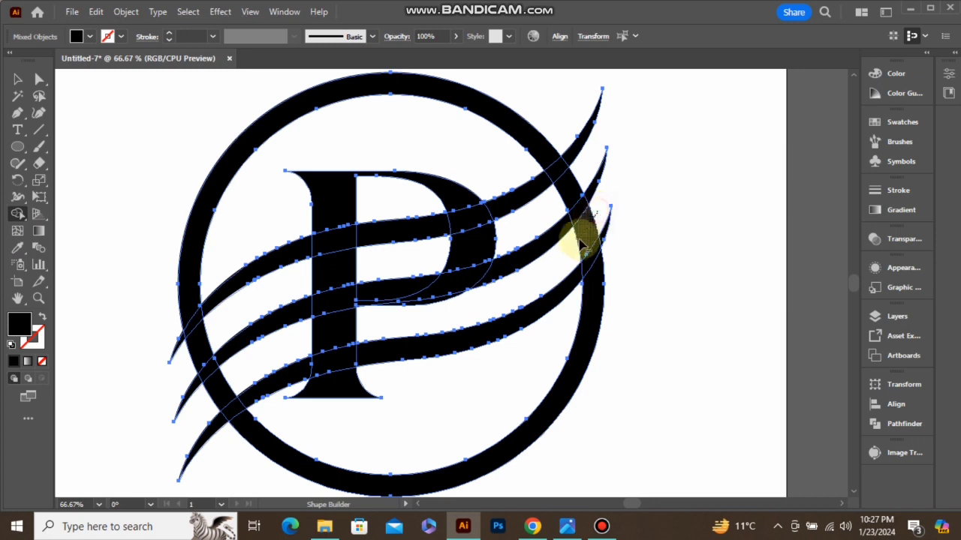
left_click(582, 244, "alt")
left_click_drag(359, 331, 299, 347)
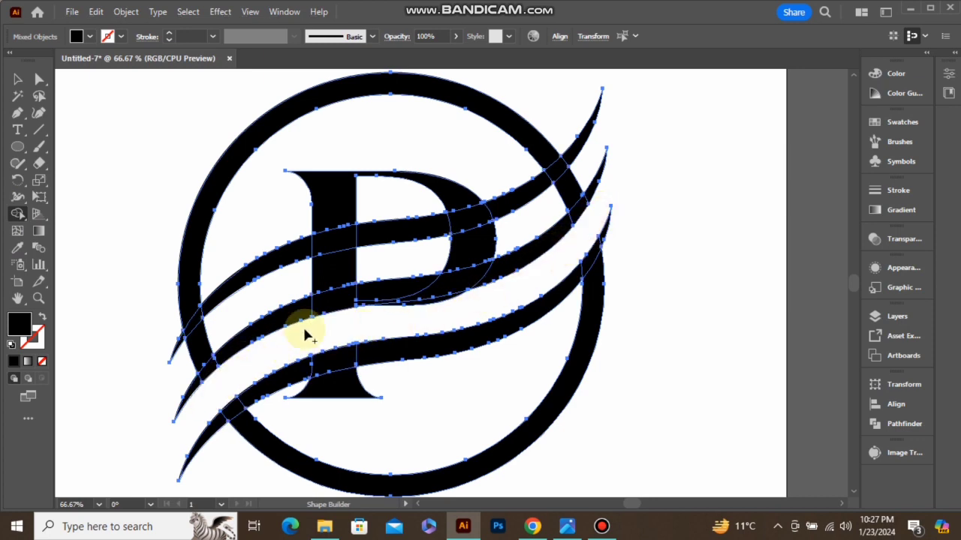
- Remove the middle wave's piece inside the P's bowl and the top wave's tip outside the ring's upper right
left_click(403, 268, "alt")
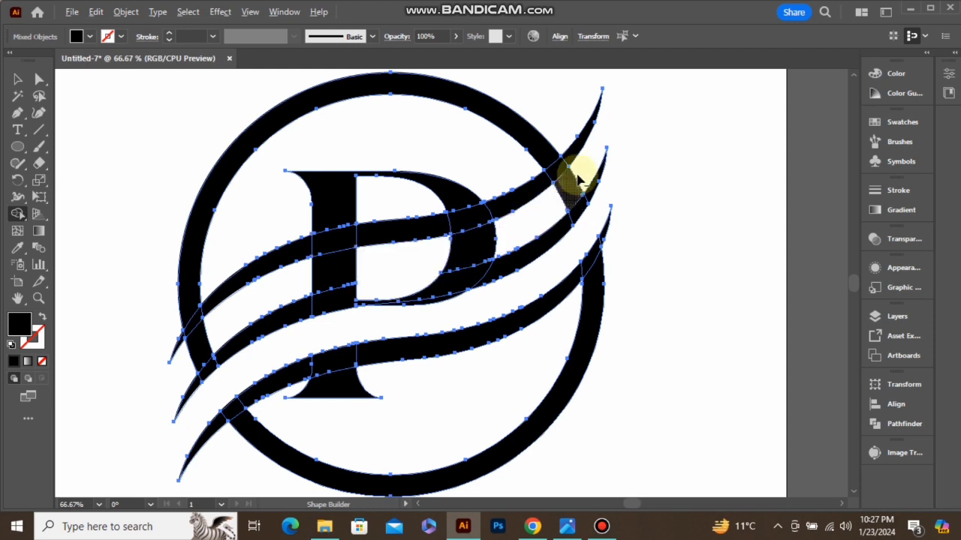
left_click_drag(575, 124, 585, 150)
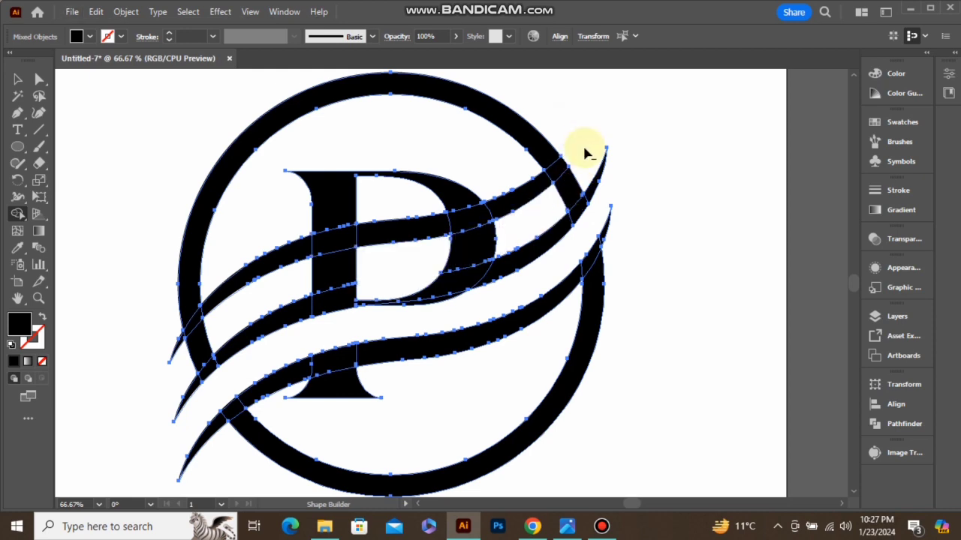
left_click(18, 79)
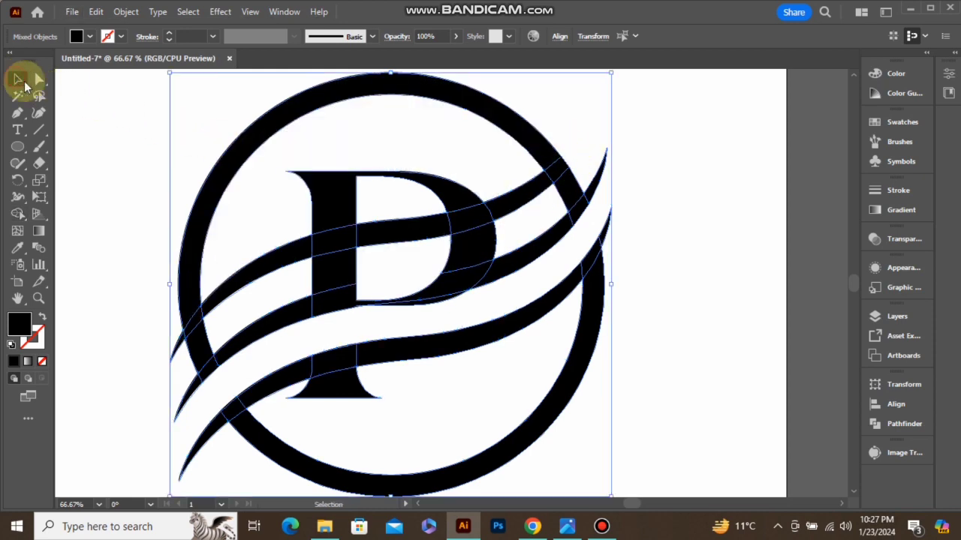
left_click(122, 216)
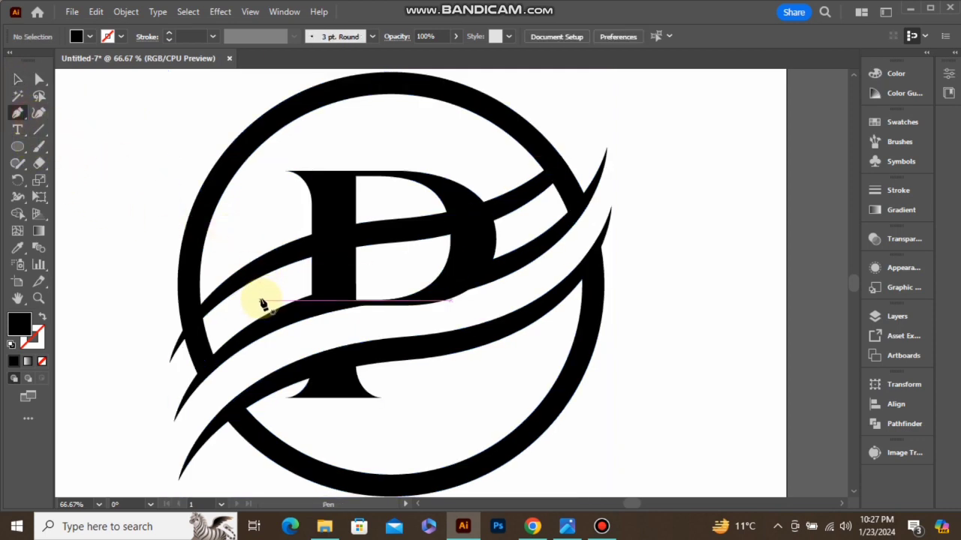
- Draw a short curved cut line with the Pen tool across the top wave just left of the P, with stroke only
left_click_drag(262, 302, 297, 207)
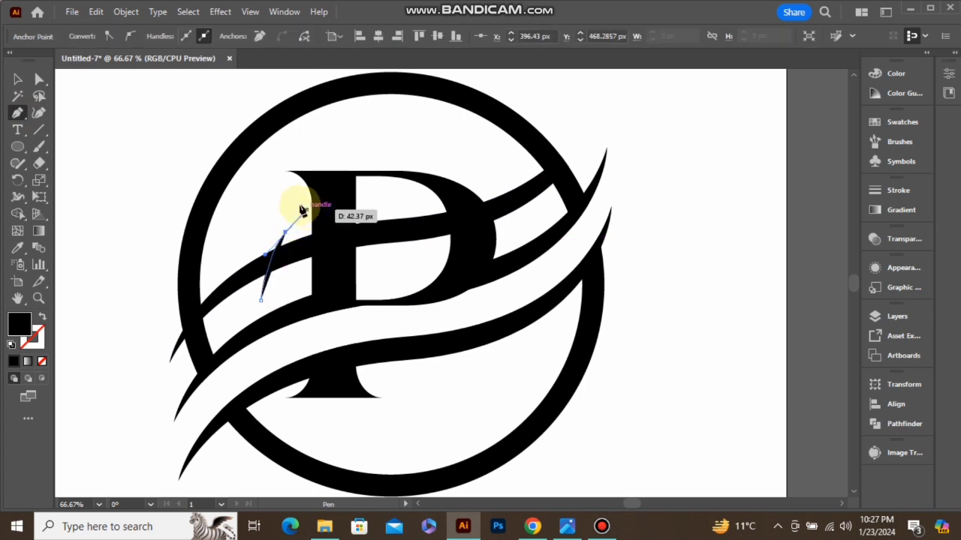
left_click(17, 80)
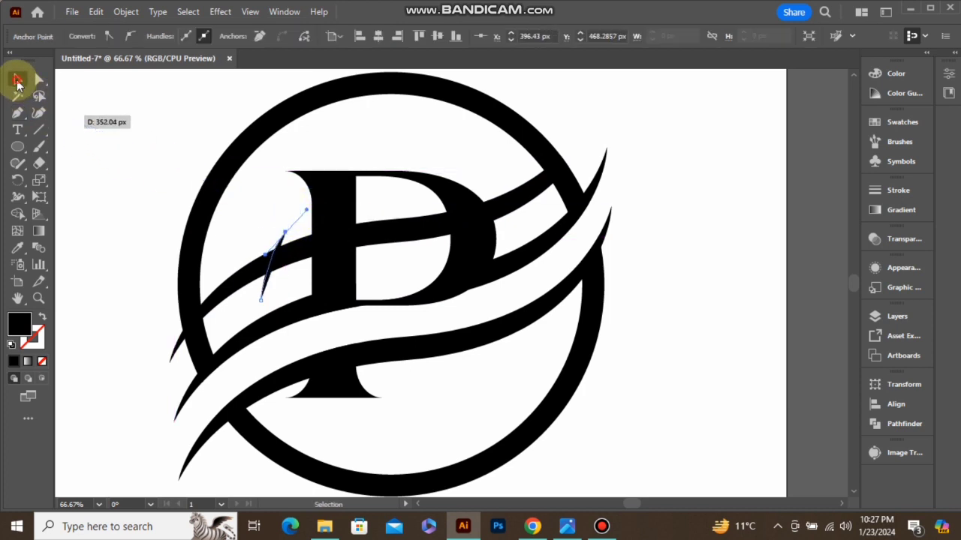
left_click(42, 319)
left_click(124, 251)
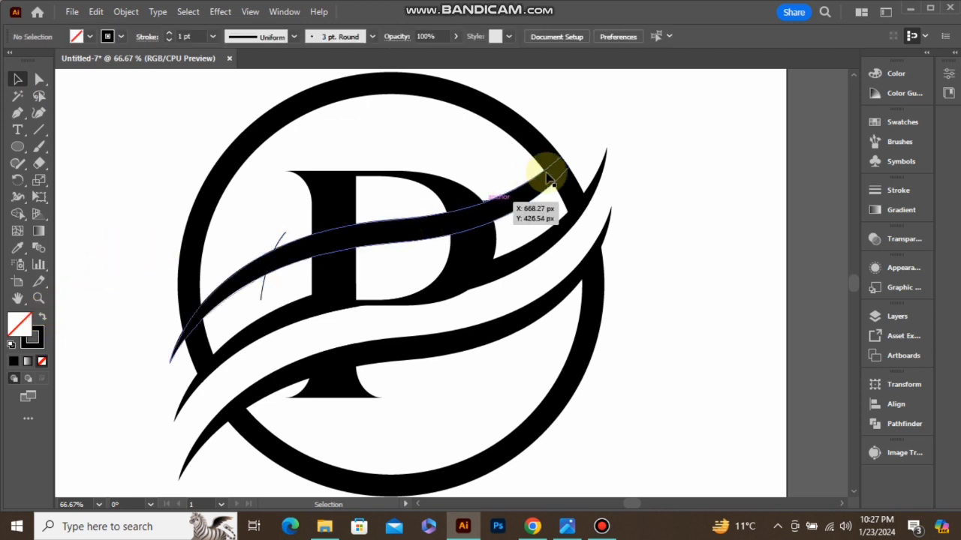
- Use Shape Builder to remove the top wave's visible pieces from the cut line through the P to the ring's right side
left_click_drag(593, 132, 174, 426)
left_click(18, 214)
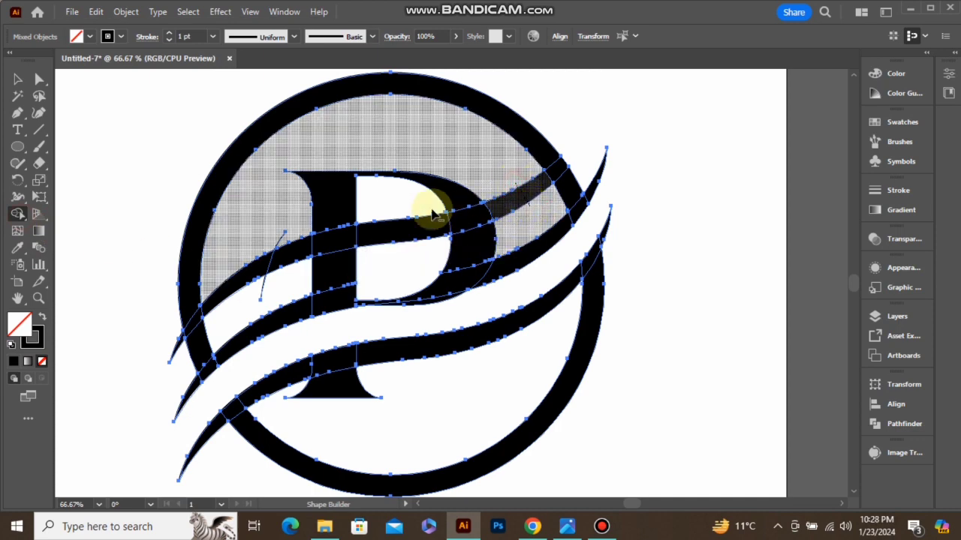
left_click(397, 217)
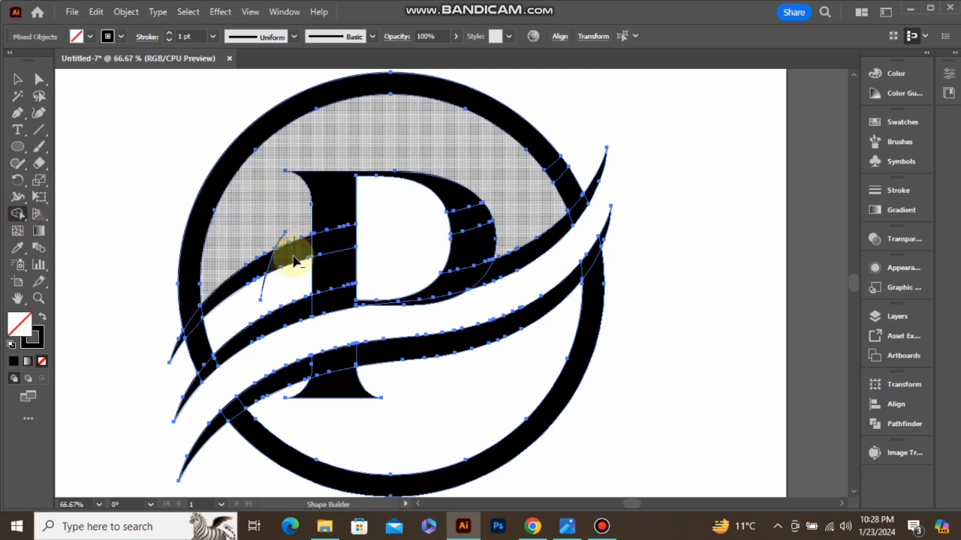
left_click(18, 79)
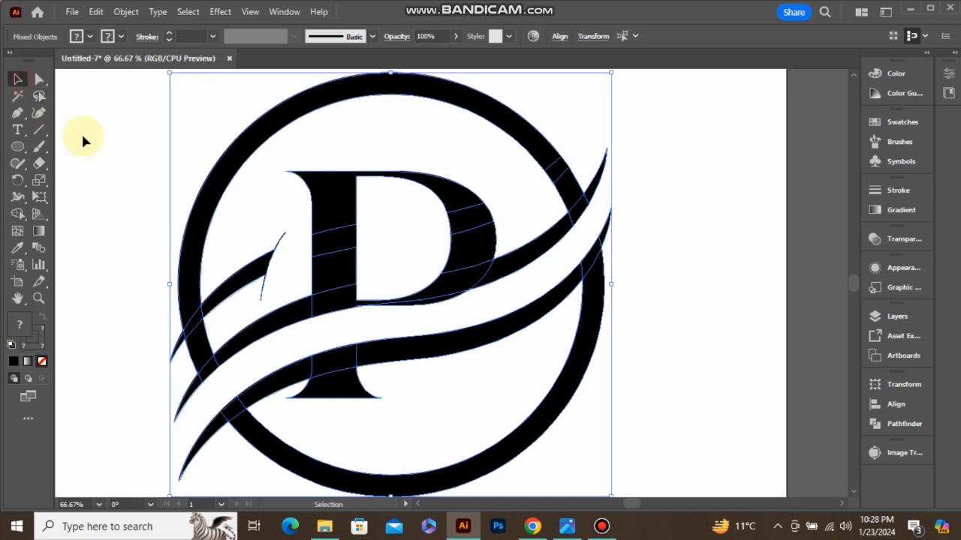
- Delete the curved cut line left of the P
left_click(127, 172)
left_click(282, 235)
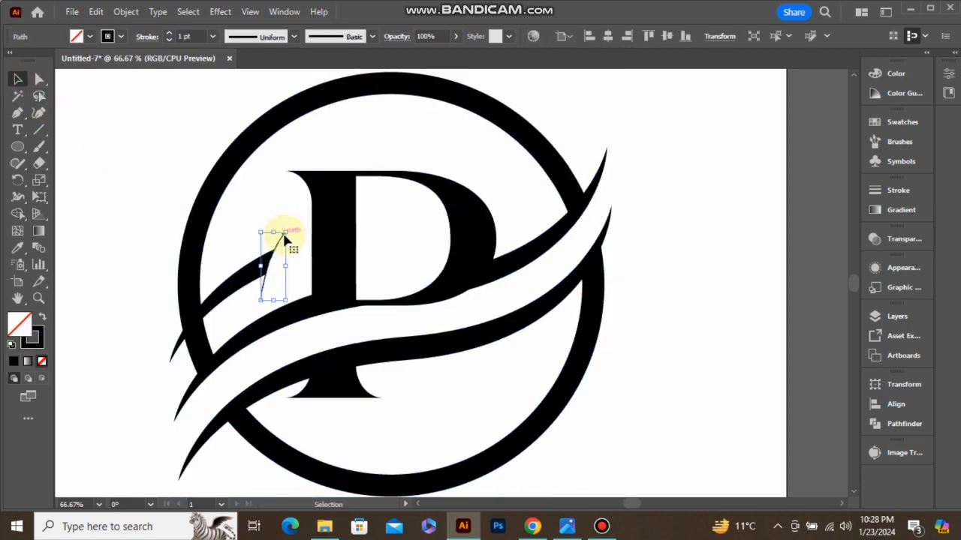
key("Delete")
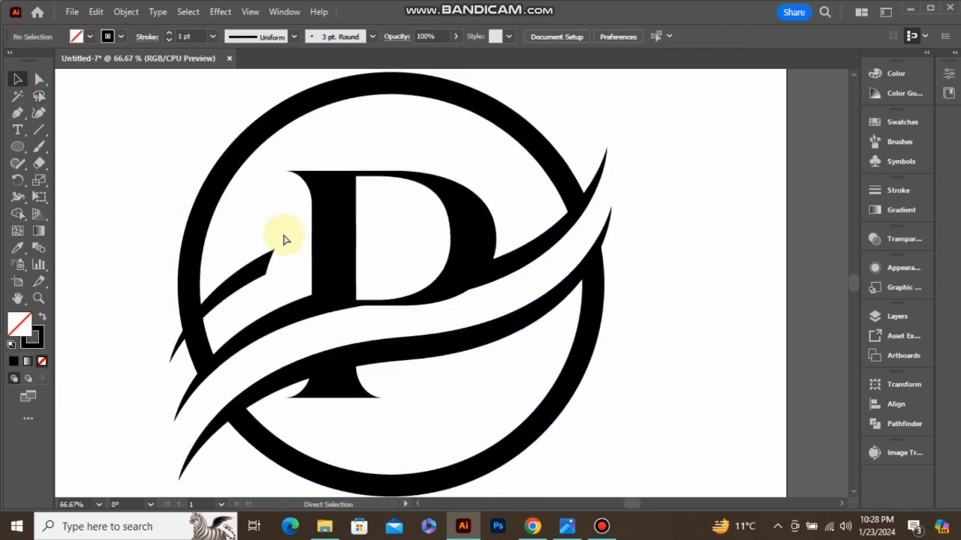
key("ctrl+0")
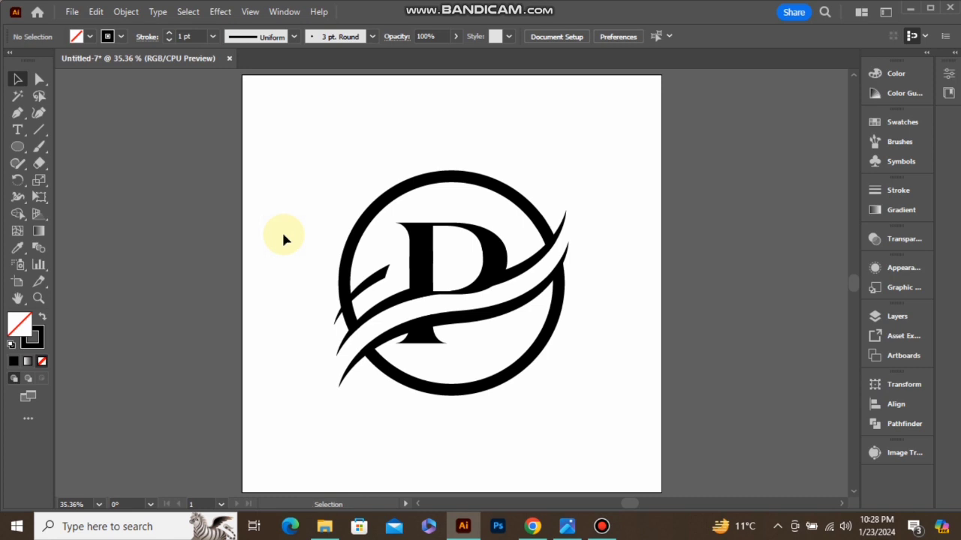
- Group the entire logo and merge its pieces with the Pathfinder Unite operation
left_click(592, 168)
left_click_drag(567, 177, 329, 406)
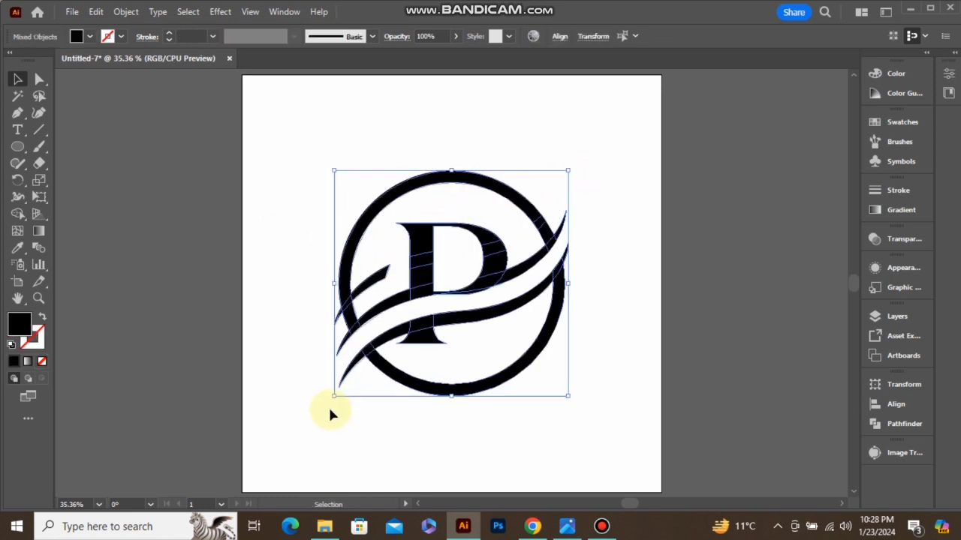
right_click(412, 269)
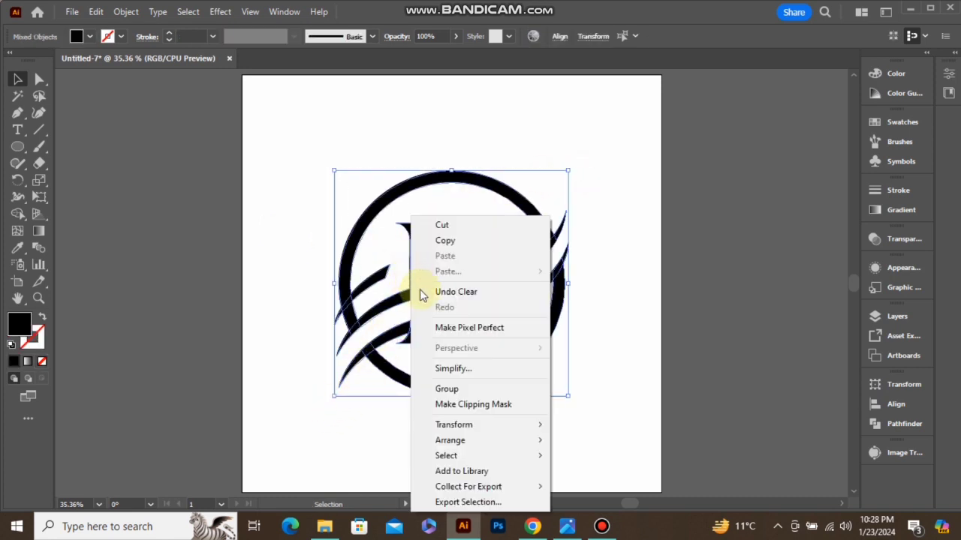
left_click(448, 389)
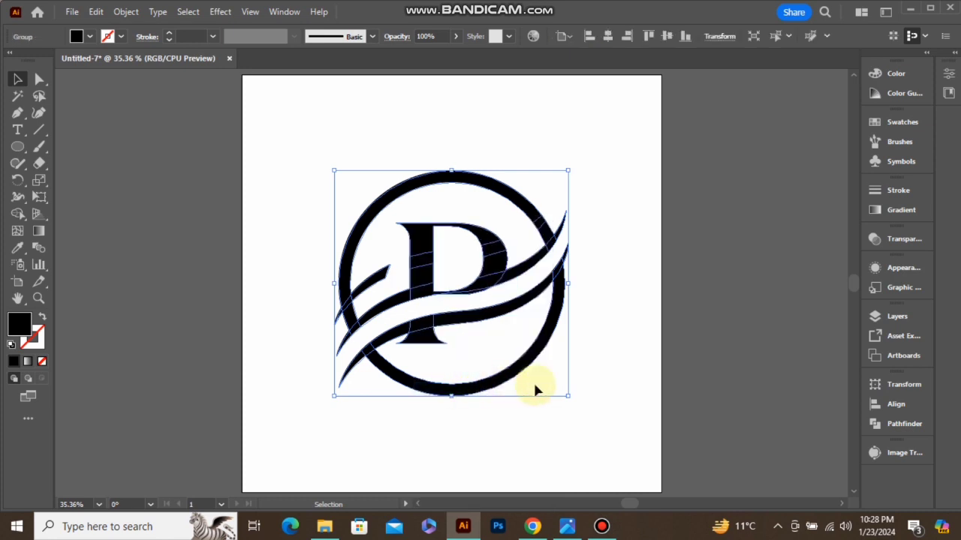
left_click(875, 425)
left_click(709, 417)
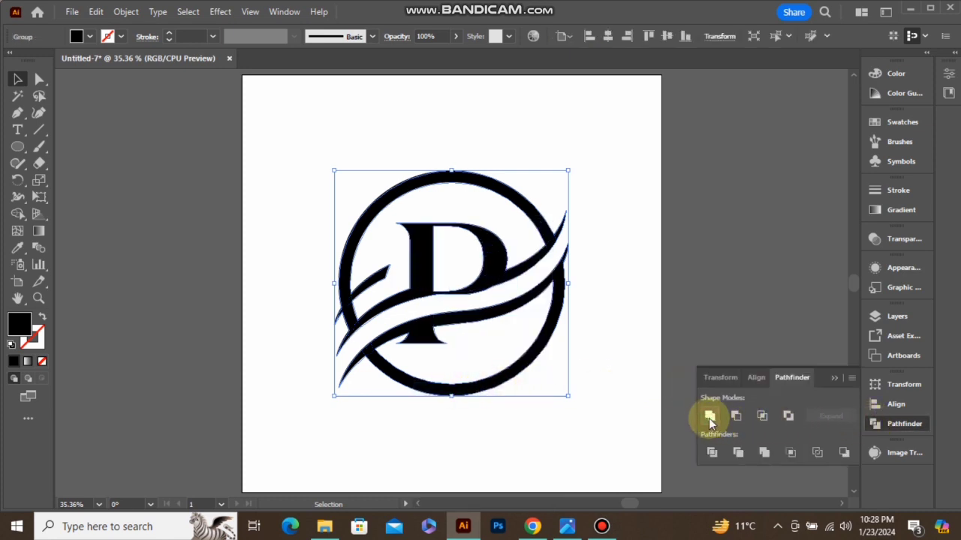
- Ungroup the merged logo into its separate upper and lower parts
left_click(835, 378)
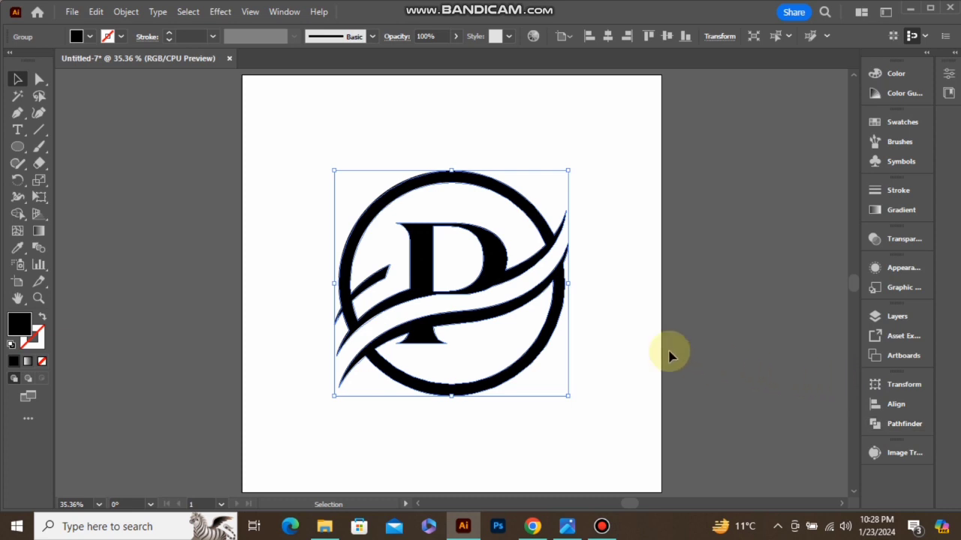
right_click(501, 274)
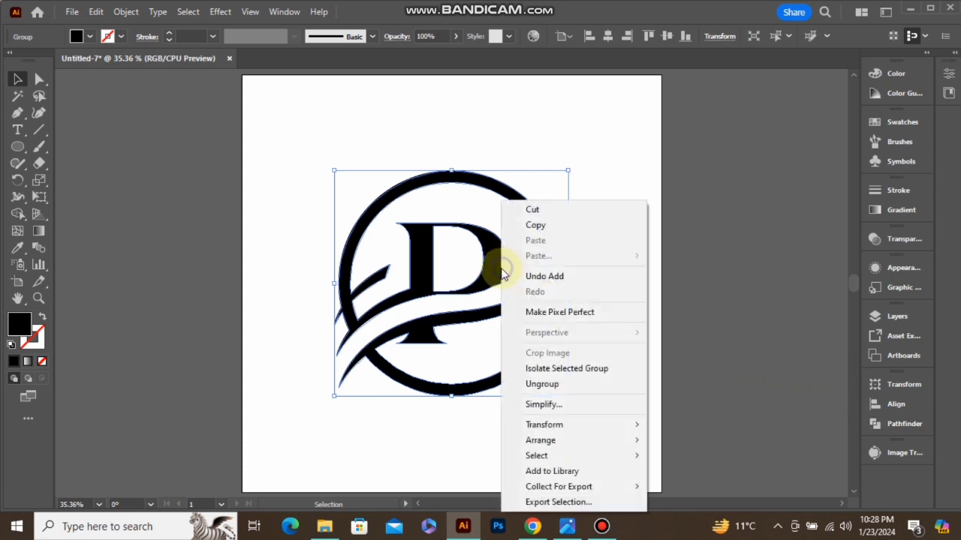
left_click(552, 383)
left_click(601, 272)
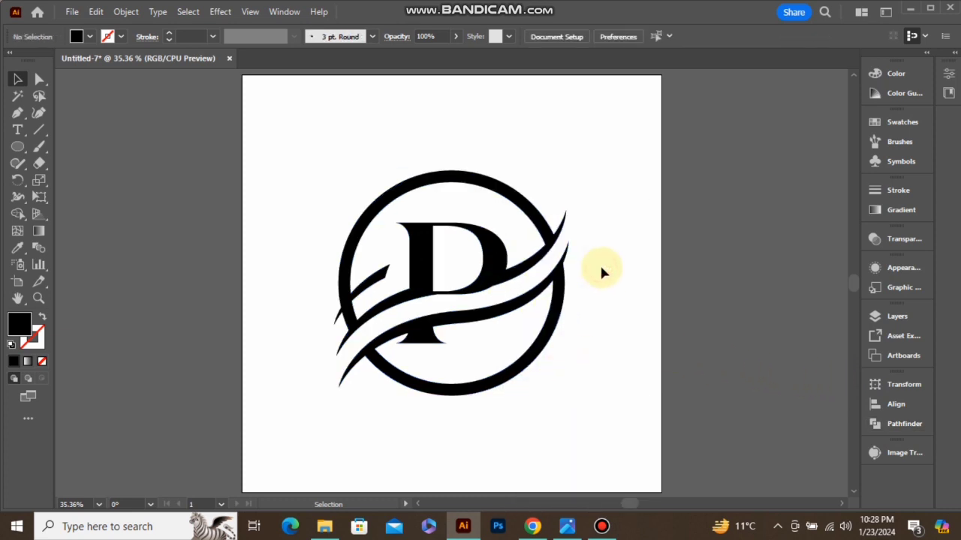
- Fill the upper part of the logo, with the upper ring and most of the P, with light blue
left_click(531, 265)
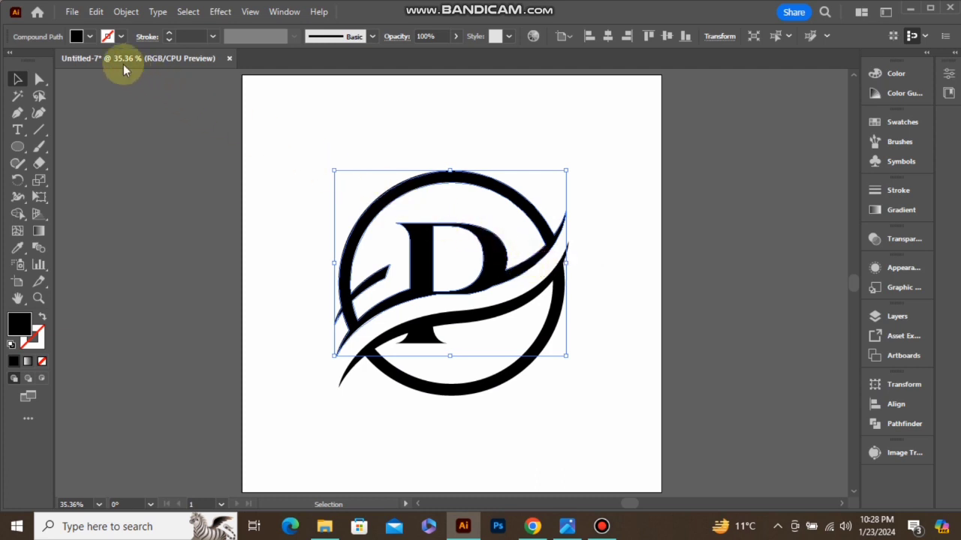
left_click(90, 38)
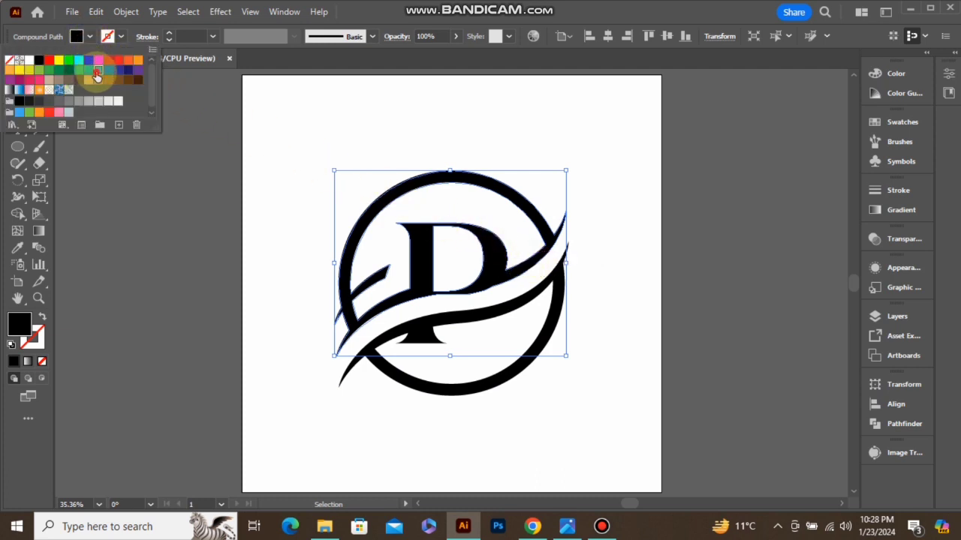
left_click(97, 71)
left_click(292, 200)
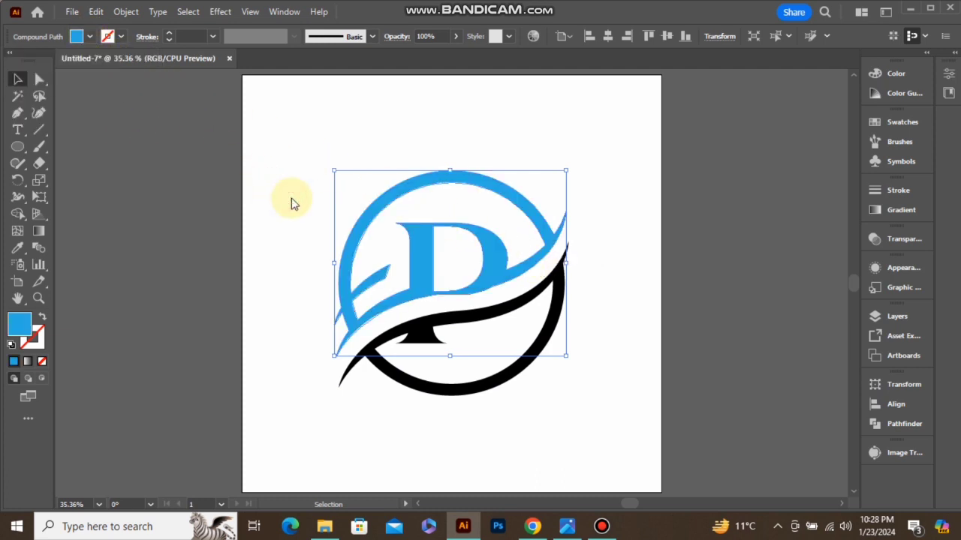
left_click(290, 197)
- Fill the lower part of the logo, with the lower ring and the P's foot, with dark gray R=51 G=51 B=51
left_click(417, 337)
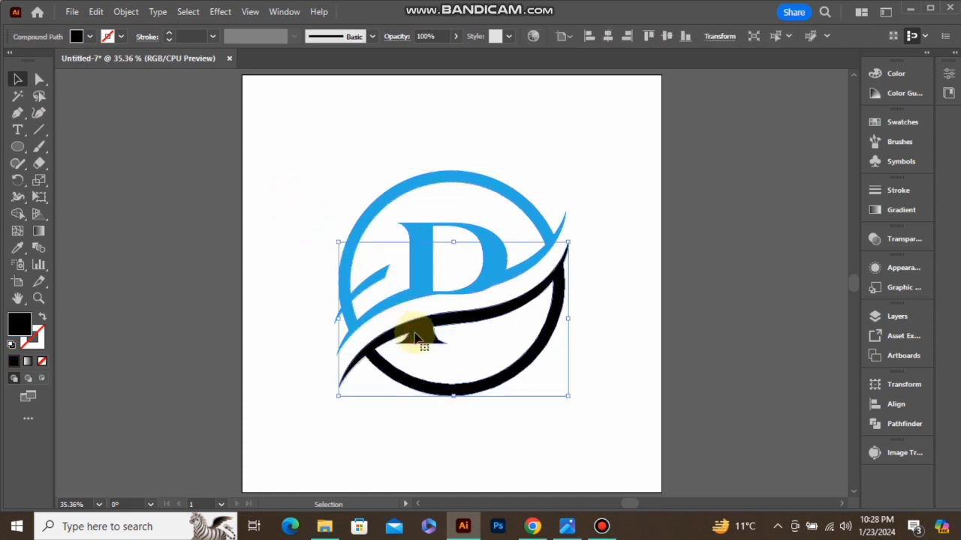
left_click(90, 37)
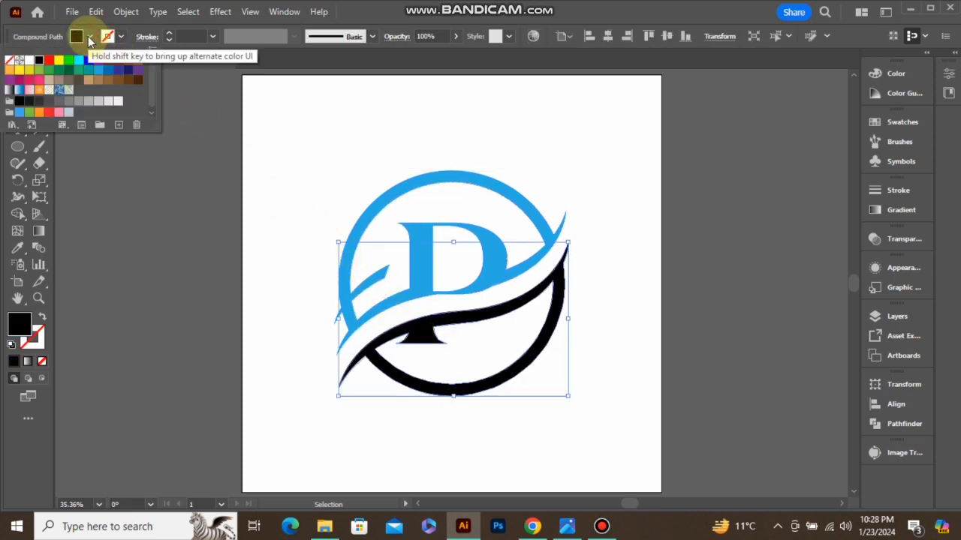
left_click(47, 103)
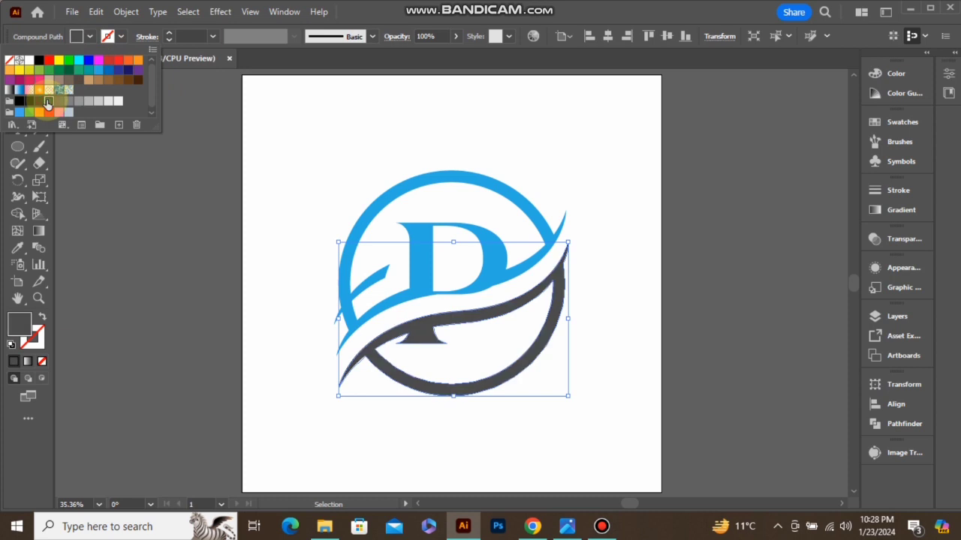
left_click(42, 104)
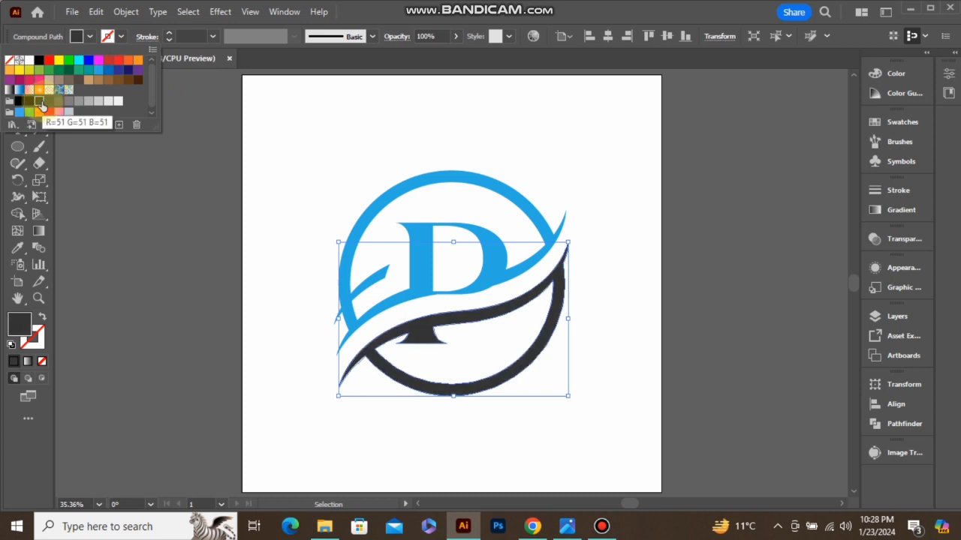
left_click(270, 199)
left_click(288, 197)
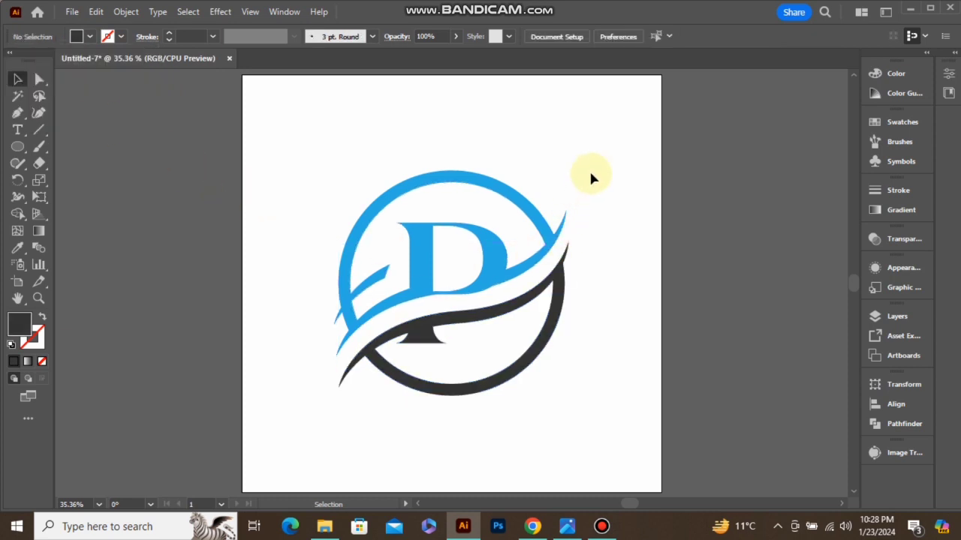
- Group the blue upper part and the dark gray lower part of the logo
left_click_drag(589, 171, 343, 387)
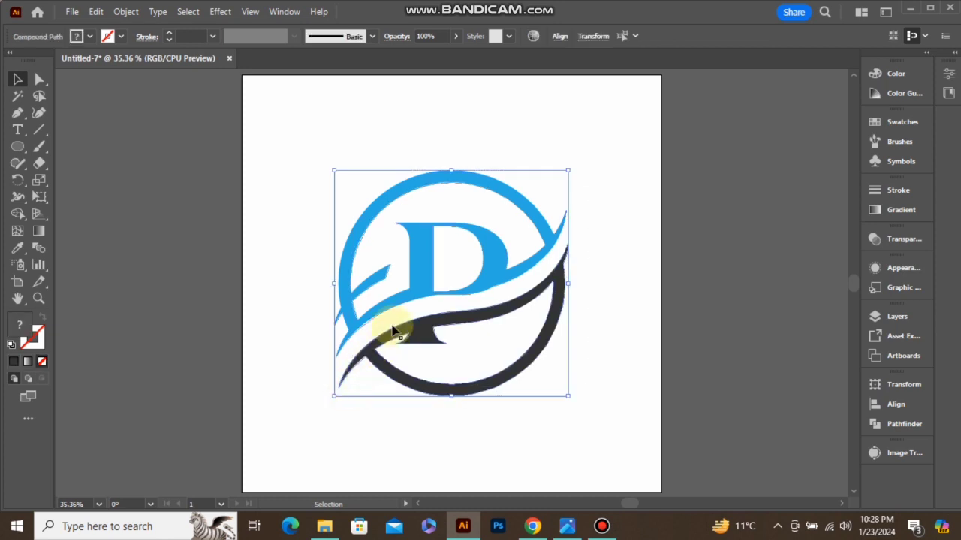
right_click(418, 285)
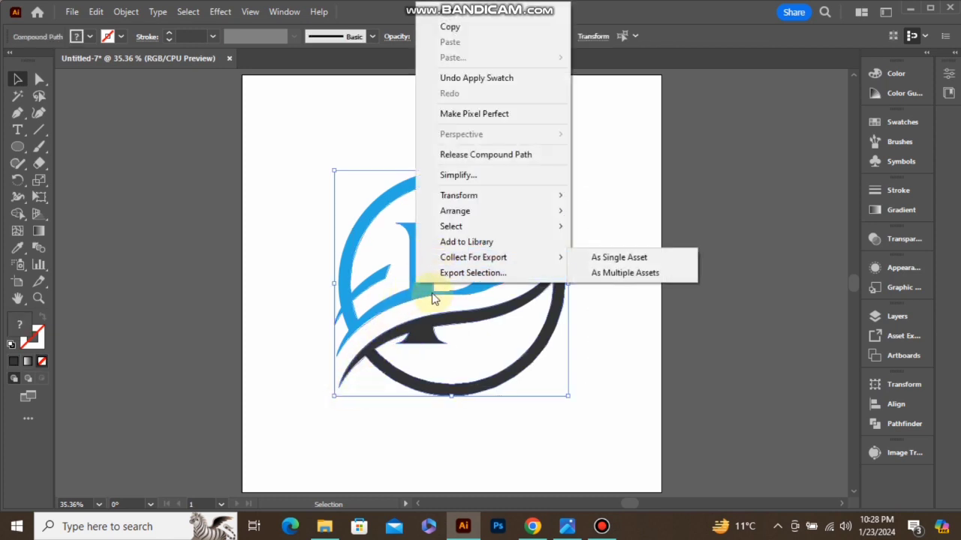
left_click(428, 301)
left_click_drag(567, 170, 348, 398)
key("a")
key("v")
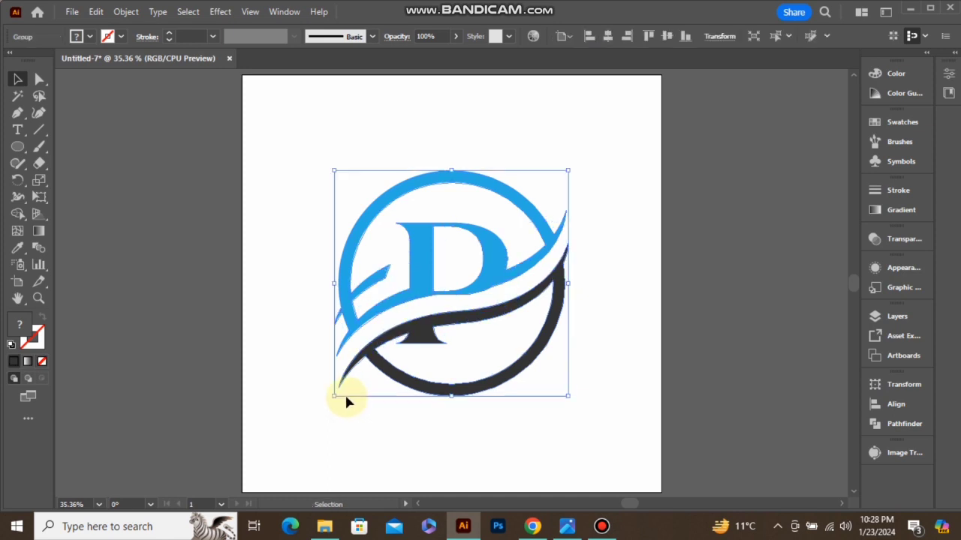
- Apply a Drop Shadow effect to the grouped logo with 70% opacity and 4 px blur
left_click(227, 15)
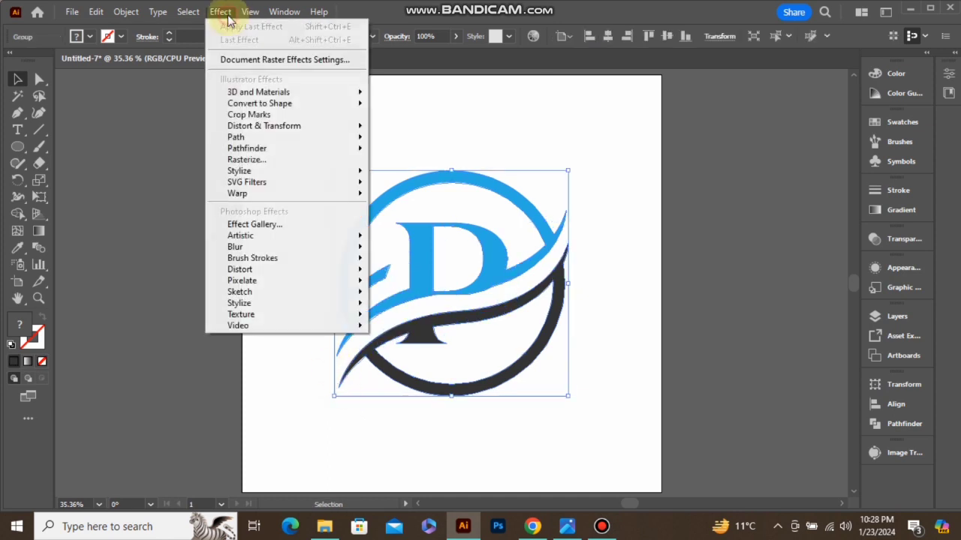
mouse_move(320, 176)
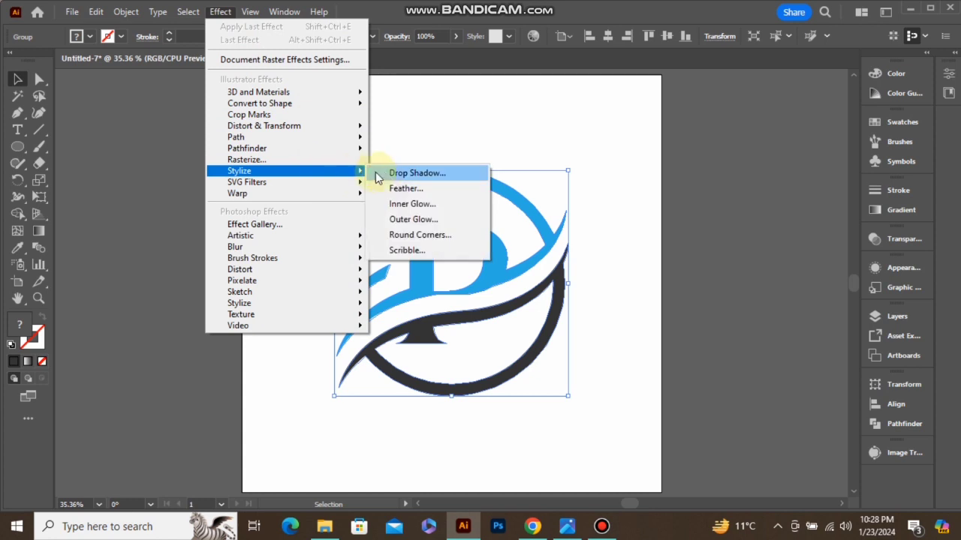
left_click(386, 173)
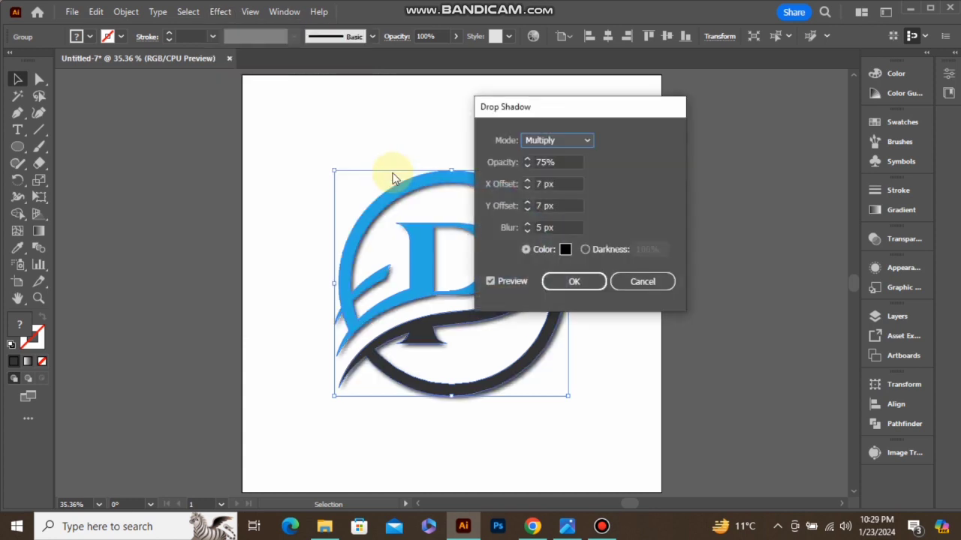
double_click(546, 164)
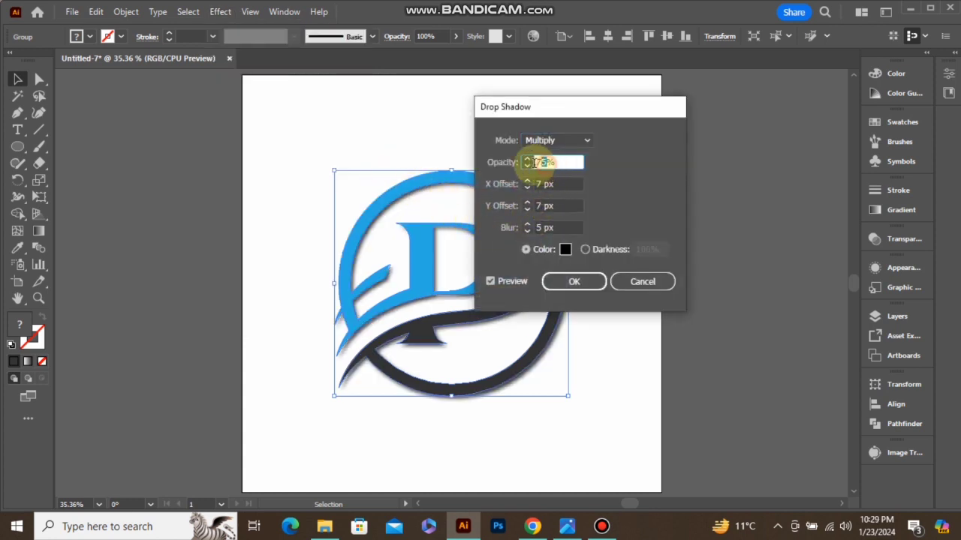
type("7")
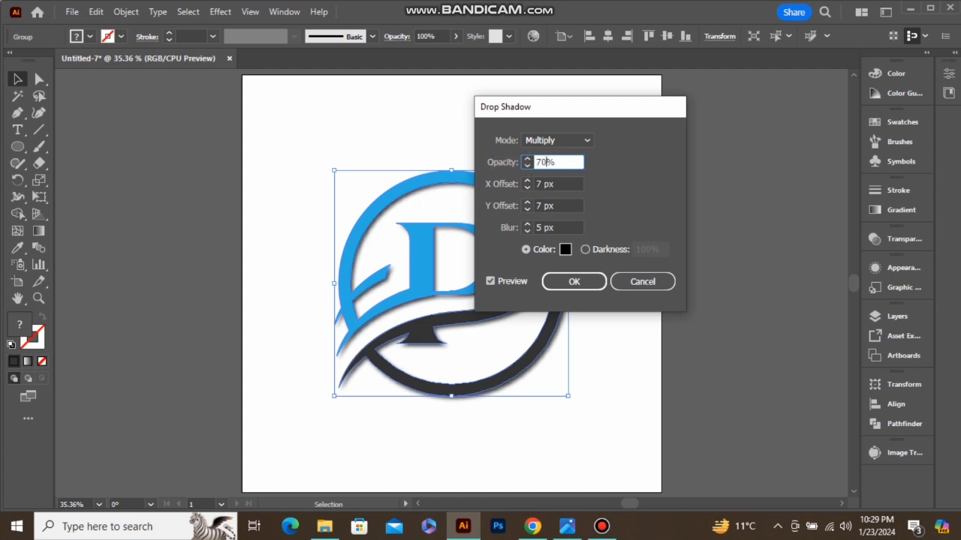
double_click(539, 228)
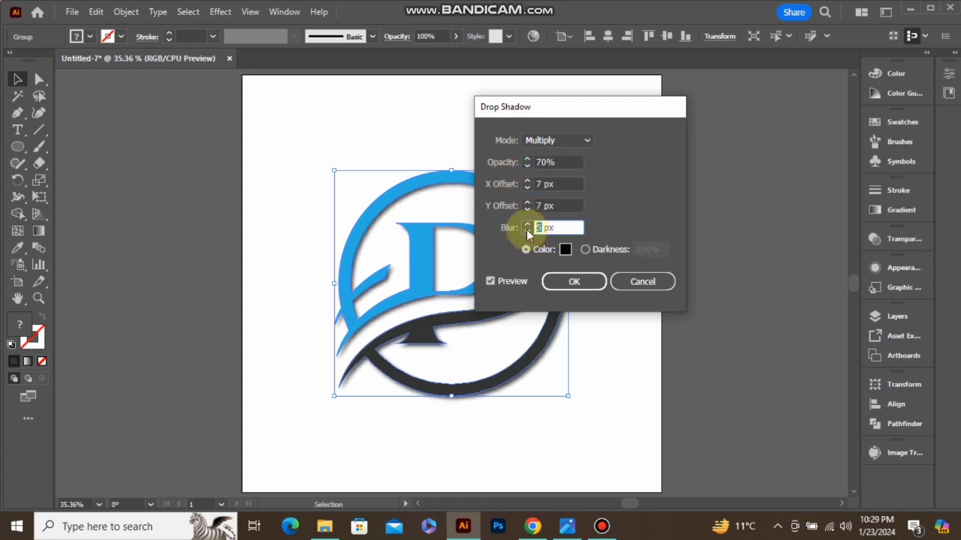
left_click(527, 231)
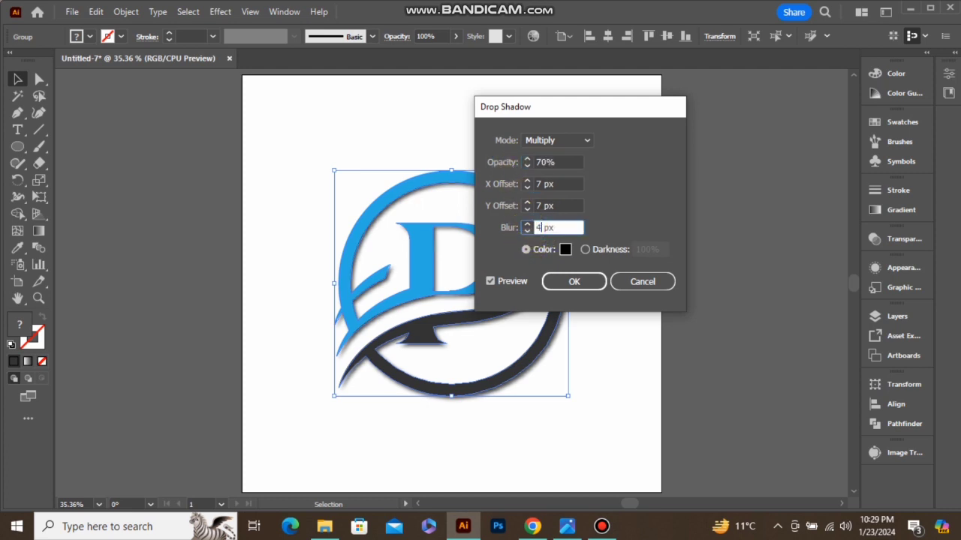
left_click(567, 280)
left_click(598, 246)
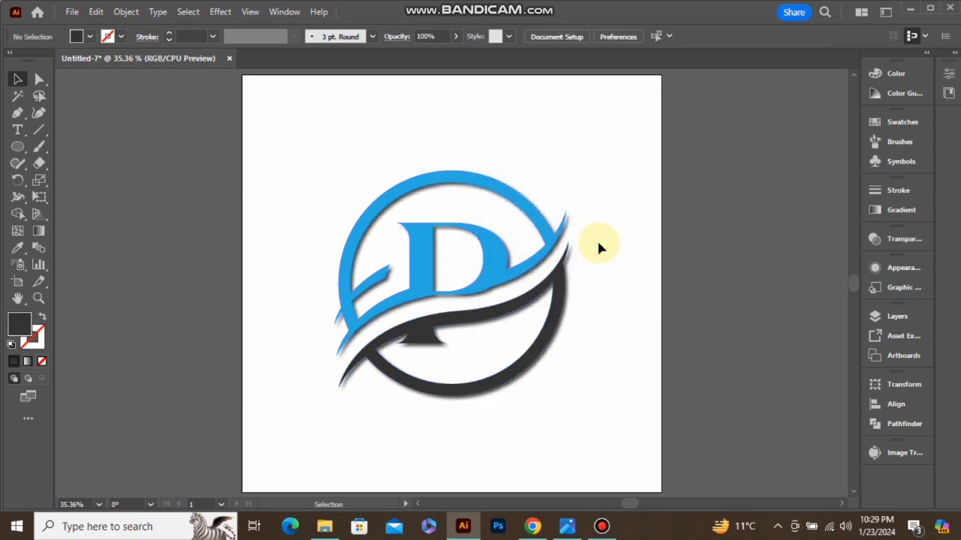